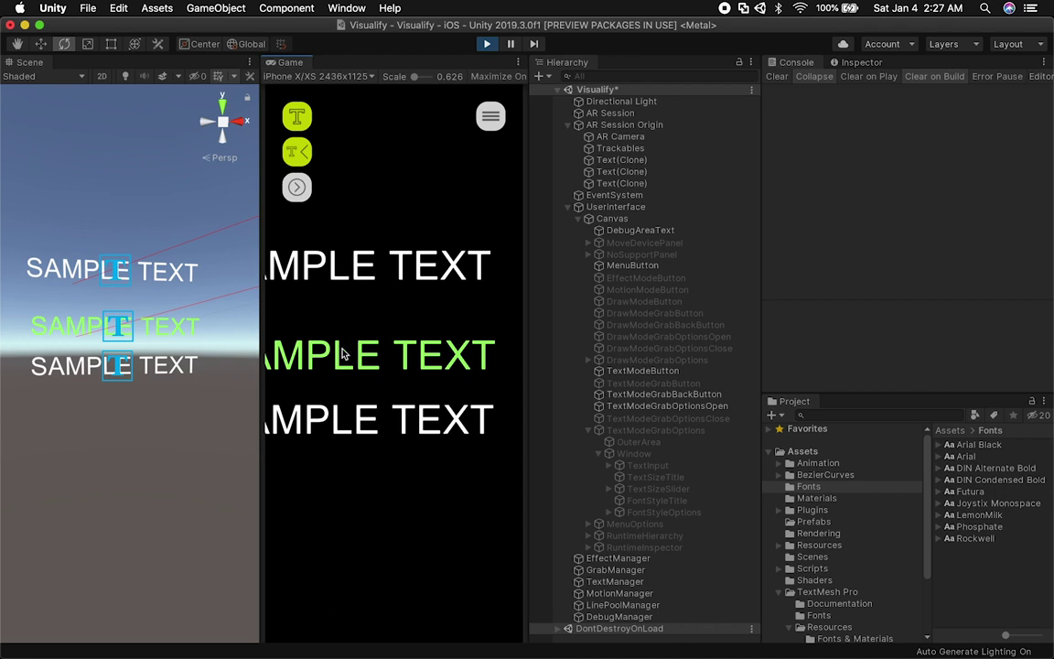
# - Open the text options for the selected middle sample text and try the Futura, LemonMilk and Phosphate fonts
pyautogui.click(297, 188)
pyautogui.click(402, 324)
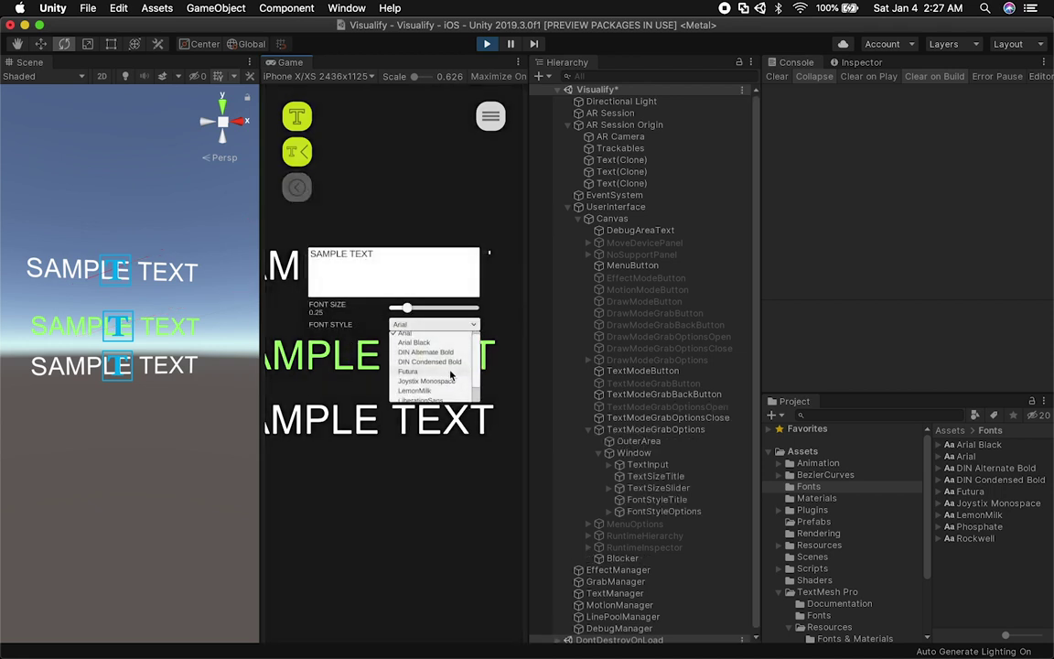
pyautogui.click(439, 371)
pyautogui.click(431, 327)
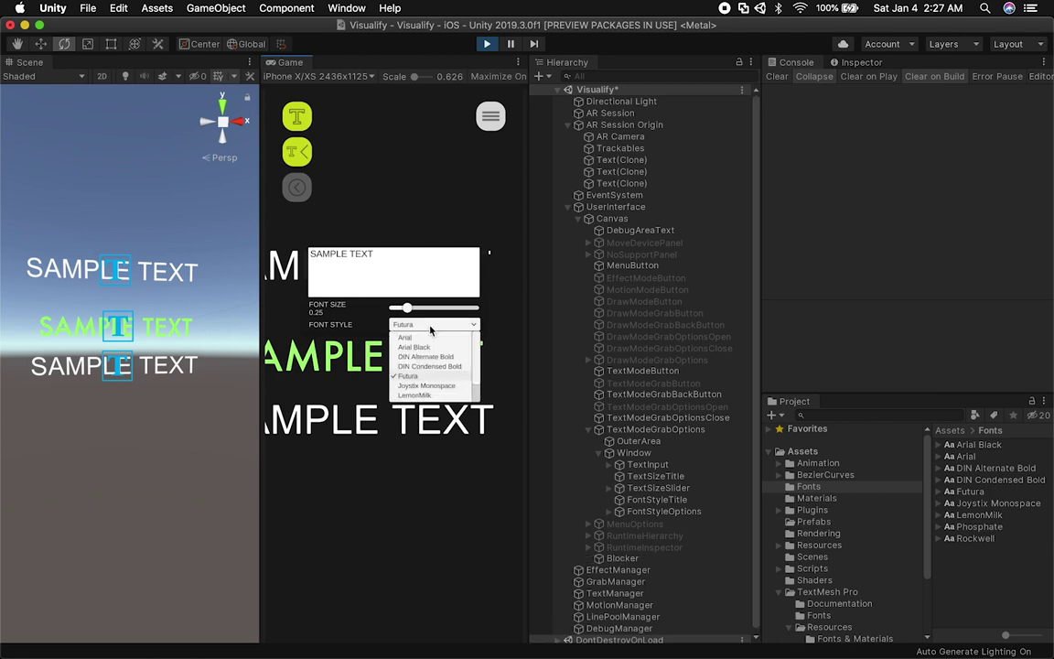
pyautogui.click(425, 392)
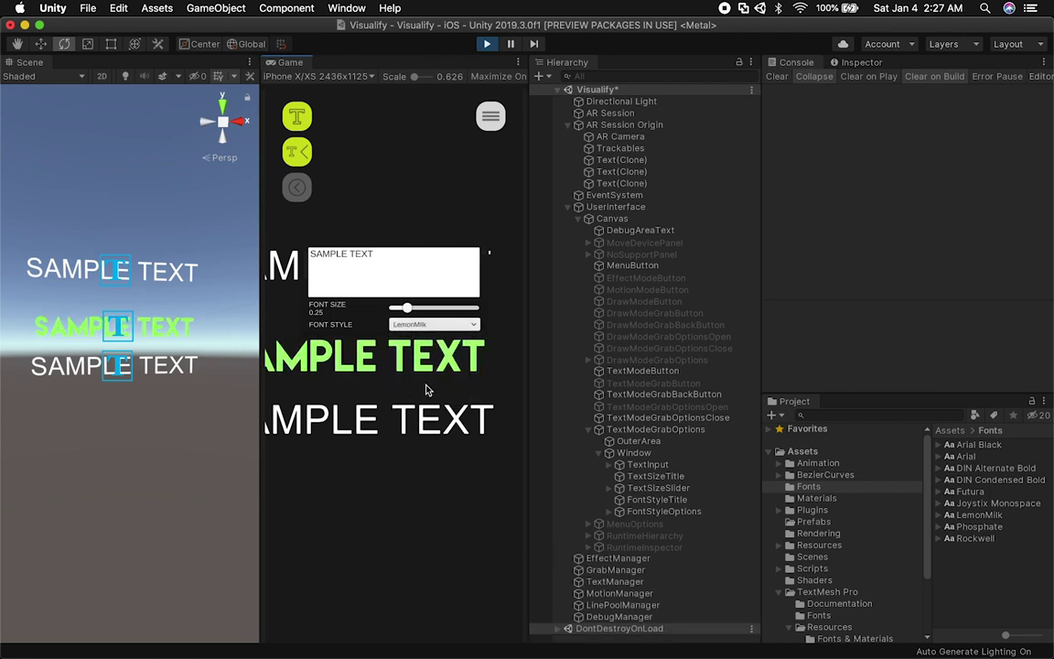
pyautogui.click(446, 327)
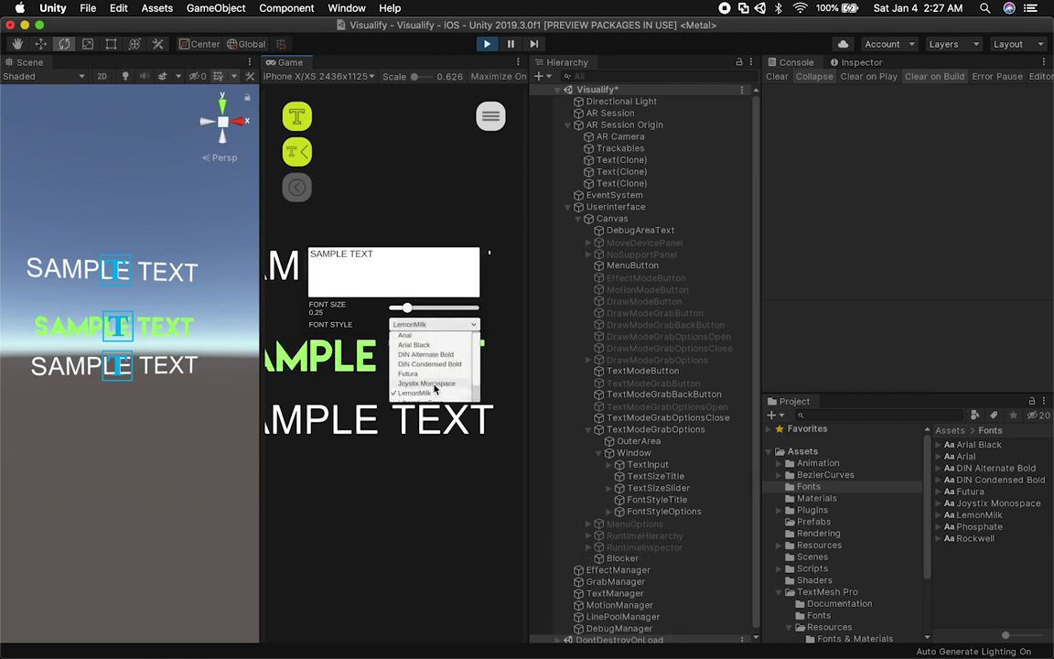
pyautogui.scroll(-2, 436, 380)
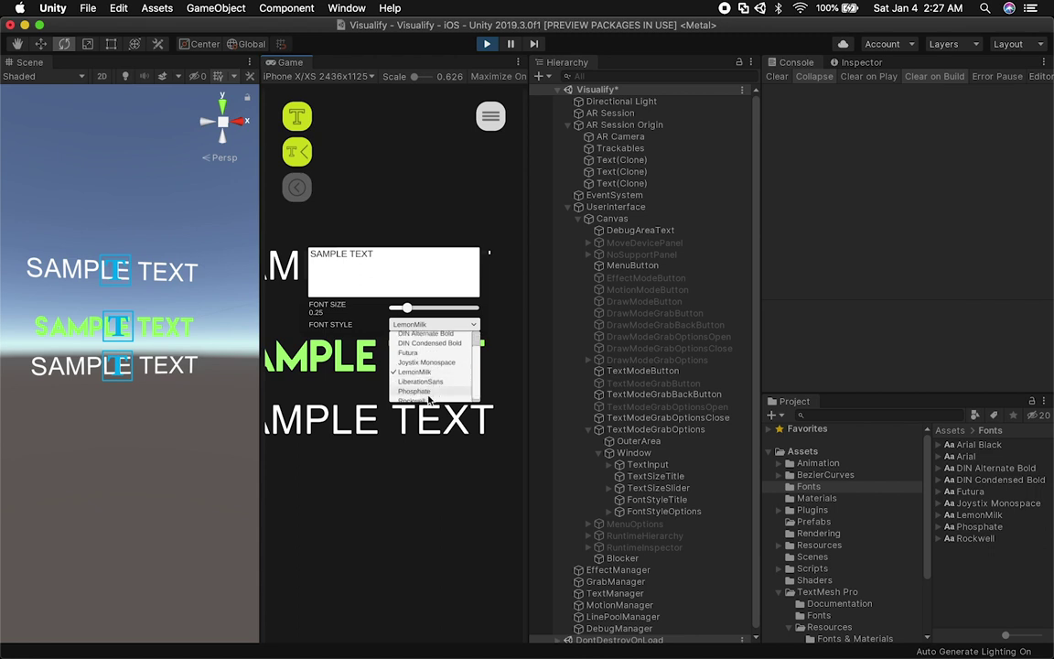
pyautogui.click(431, 394)
# - Set the middle sample text's font style to Joystix Monospace and its font size to 0.10, closing the options
pyautogui.click(430, 325)
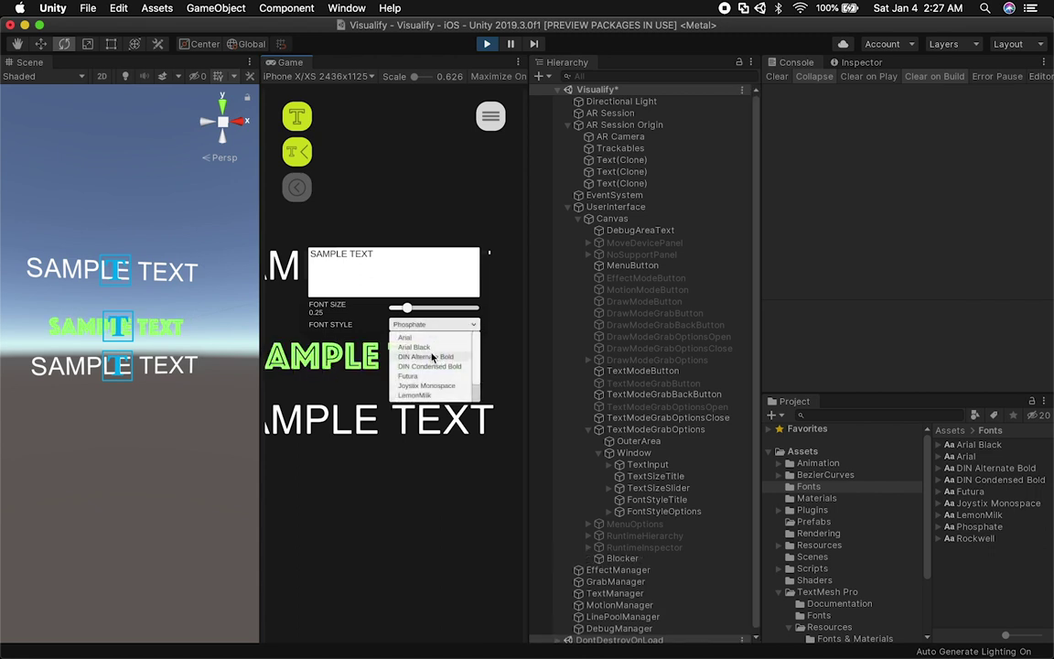
pyautogui.scroll(3, 427, 373)
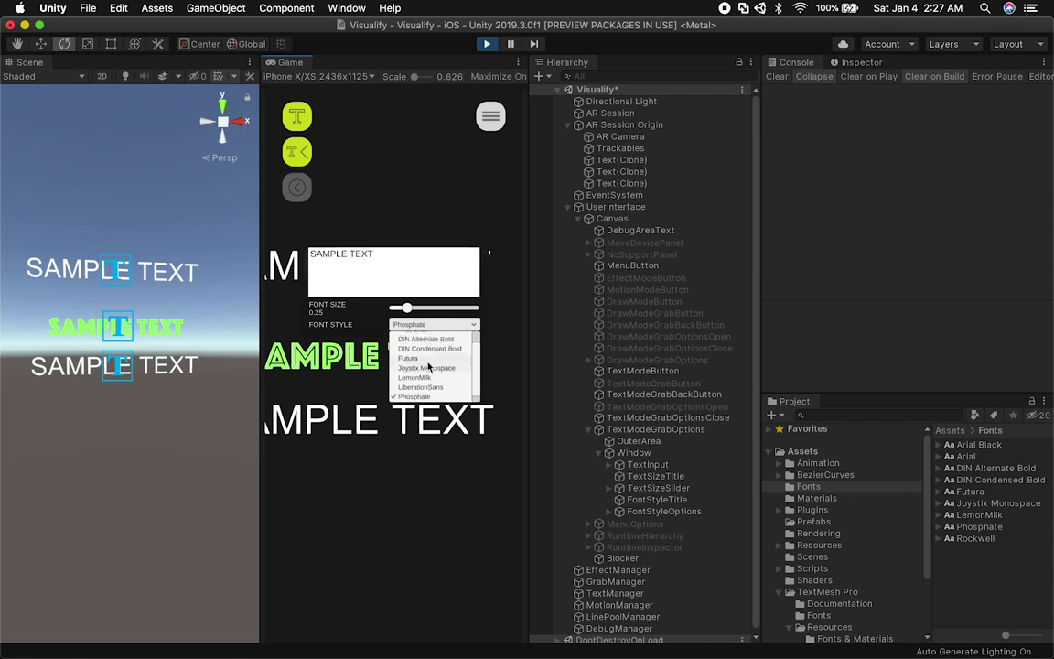
pyautogui.scroll(-3, 462, 373)
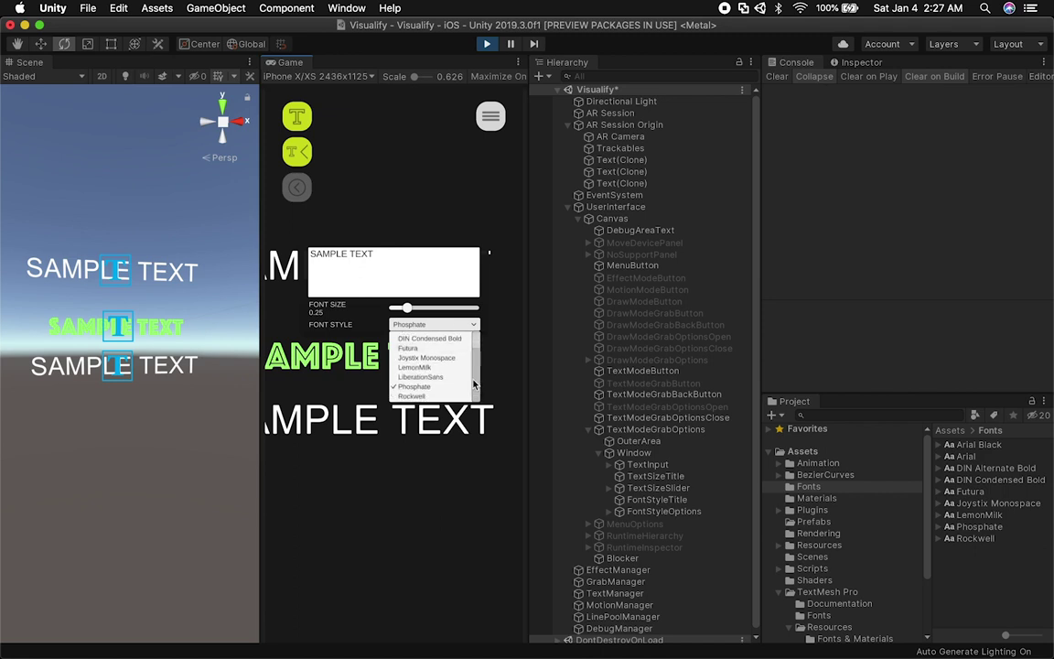
pyautogui.click(448, 363)
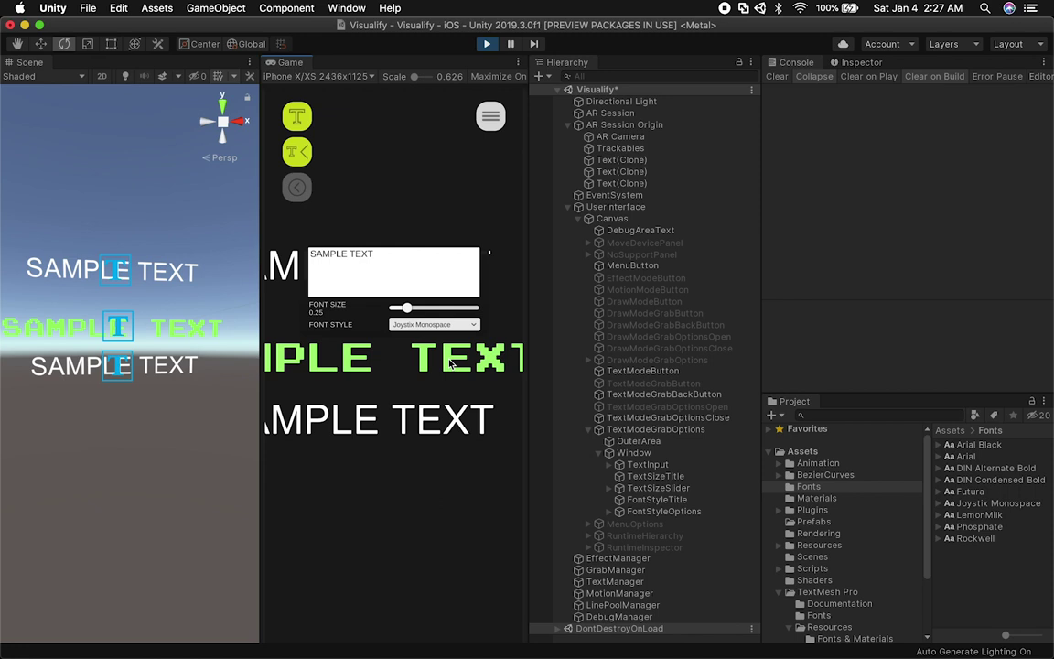
pyautogui.moveTo(237, 303)
pyautogui.keyDown('alt'); pyautogui.mouseDown()
pyautogui.moveTo(129, 403)
pyautogui.moveTo(256, 306)
pyautogui.mouseUp(); pyautogui.keyUp('alt')
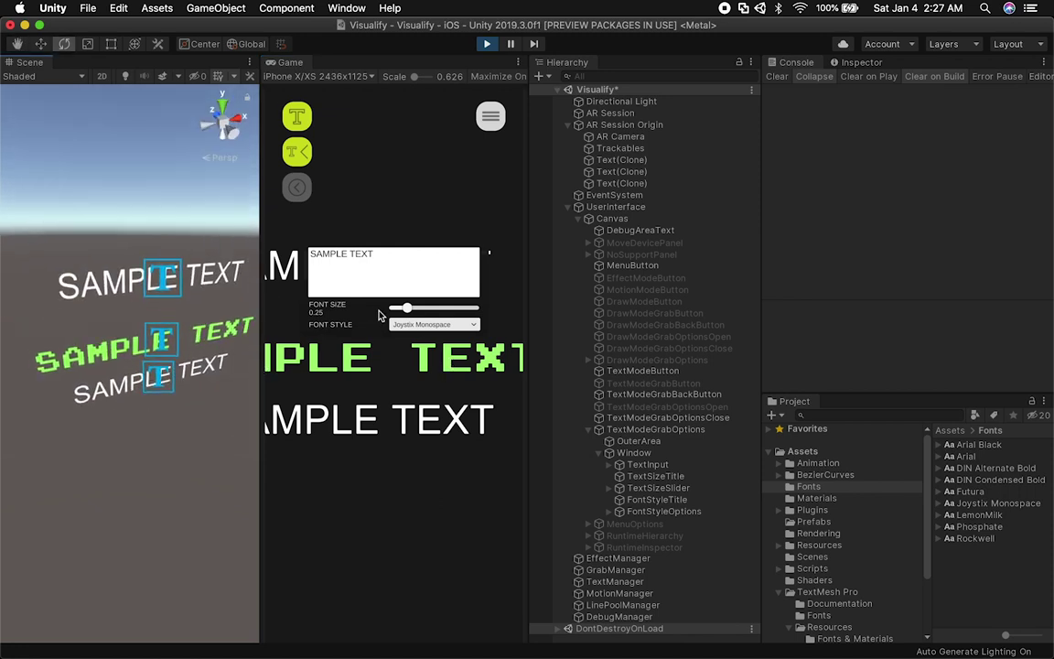
pyautogui.moveTo(406, 307)
pyautogui.mouseDown()
pyautogui.moveTo(454, 309)
pyautogui.moveTo(406, 327)
pyautogui.mouseUp()
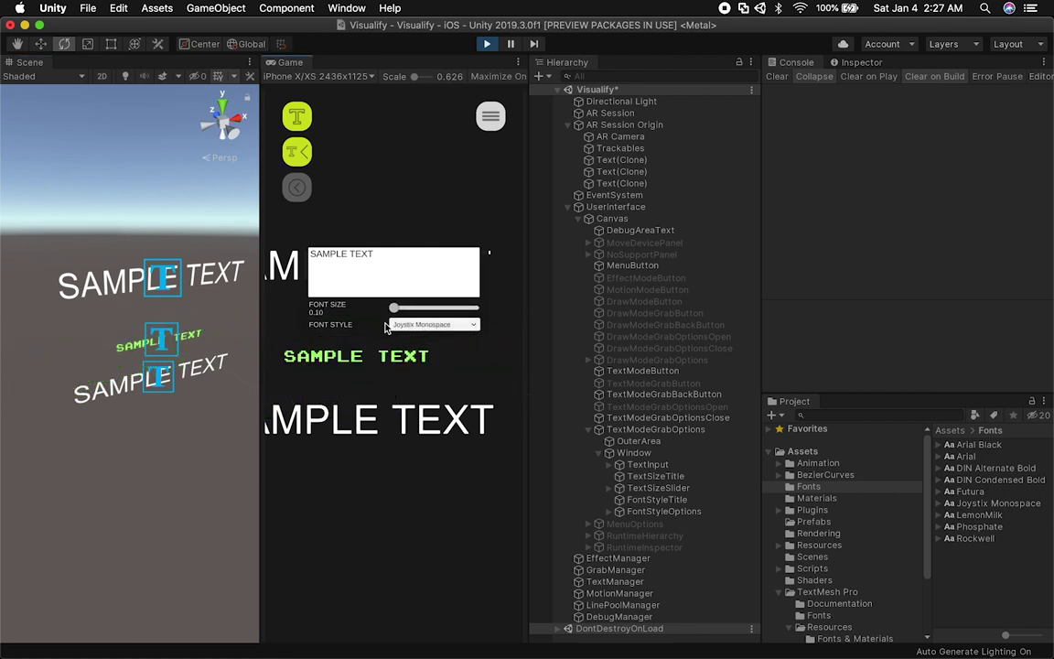
pyautogui.click(445, 216)
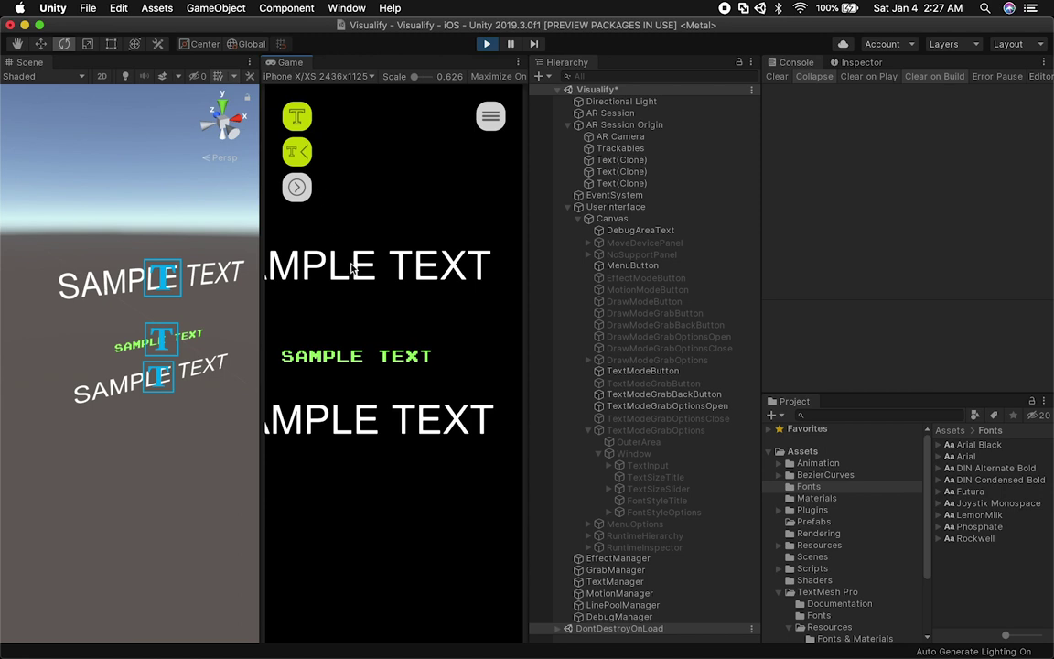
# - Set the top sample text's font style to LemonMilk and close its options
pyautogui.click(320, 252)
pyautogui.click(298, 189)
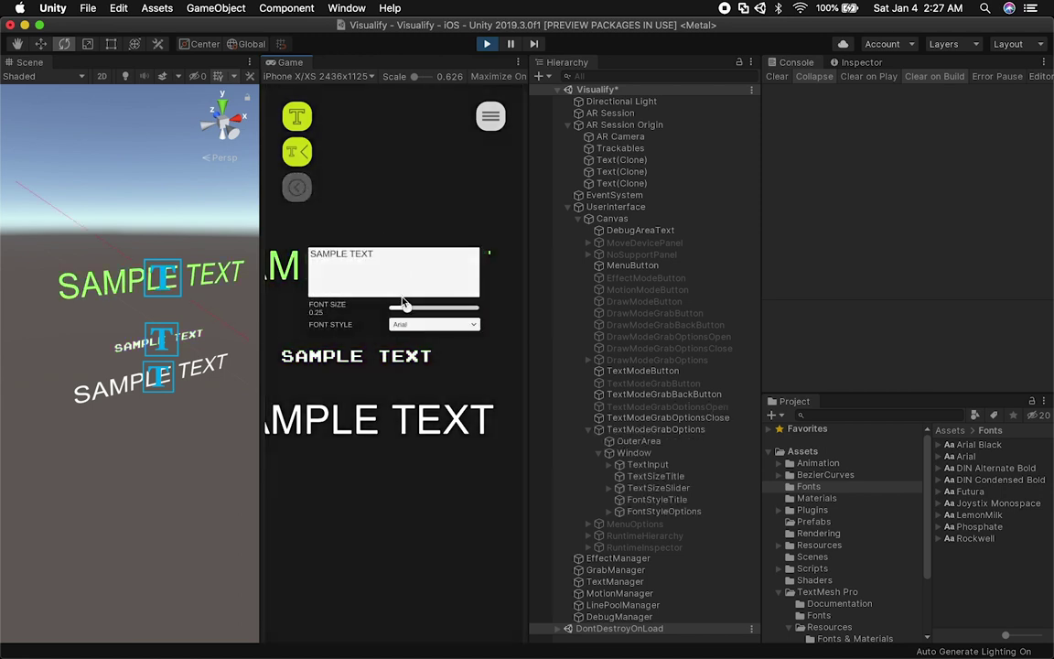
pyautogui.click(421, 324)
pyautogui.click(408, 399)
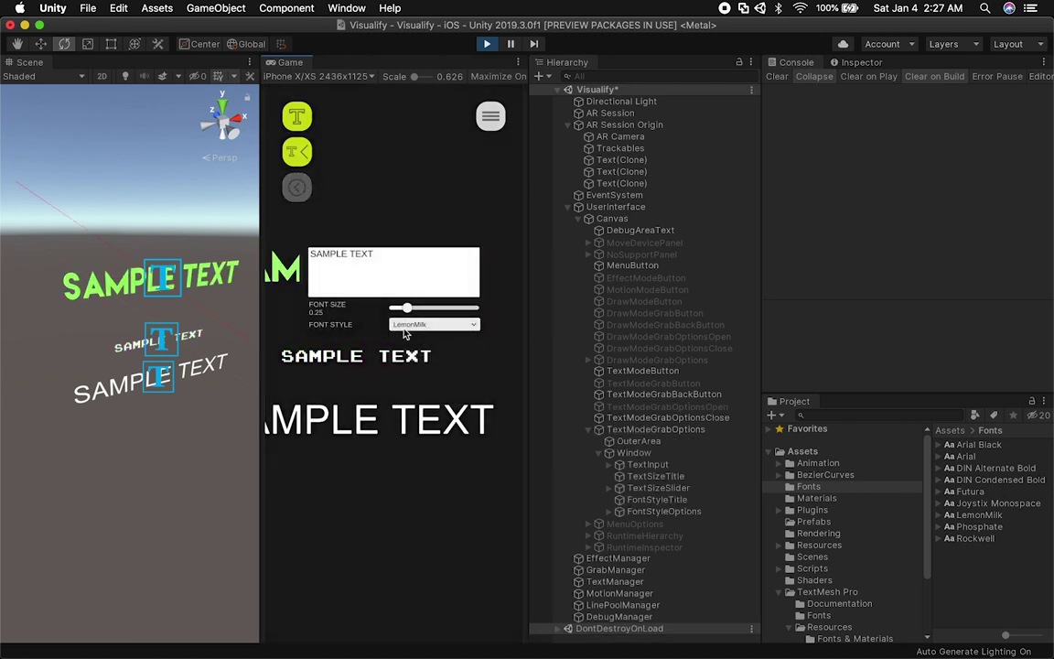
pyautogui.click(430, 206)
# - Set the bottom sample text's font style to Arial Black and its font size to 0.57, closing the options
pyautogui.click(365, 438)
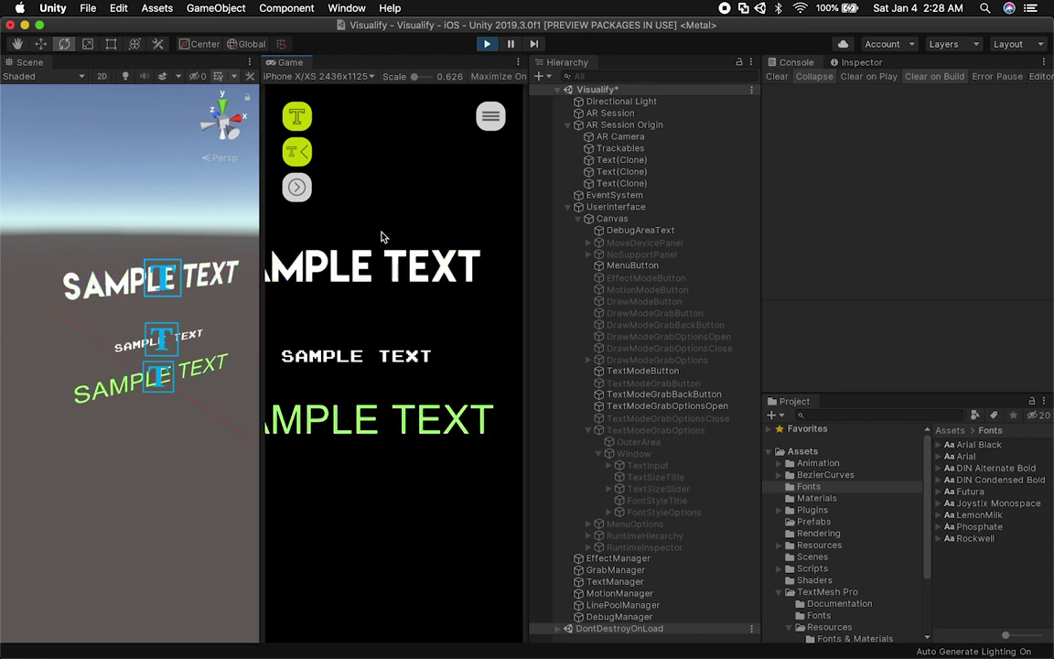
pyautogui.click(296, 187)
pyautogui.click(408, 324)
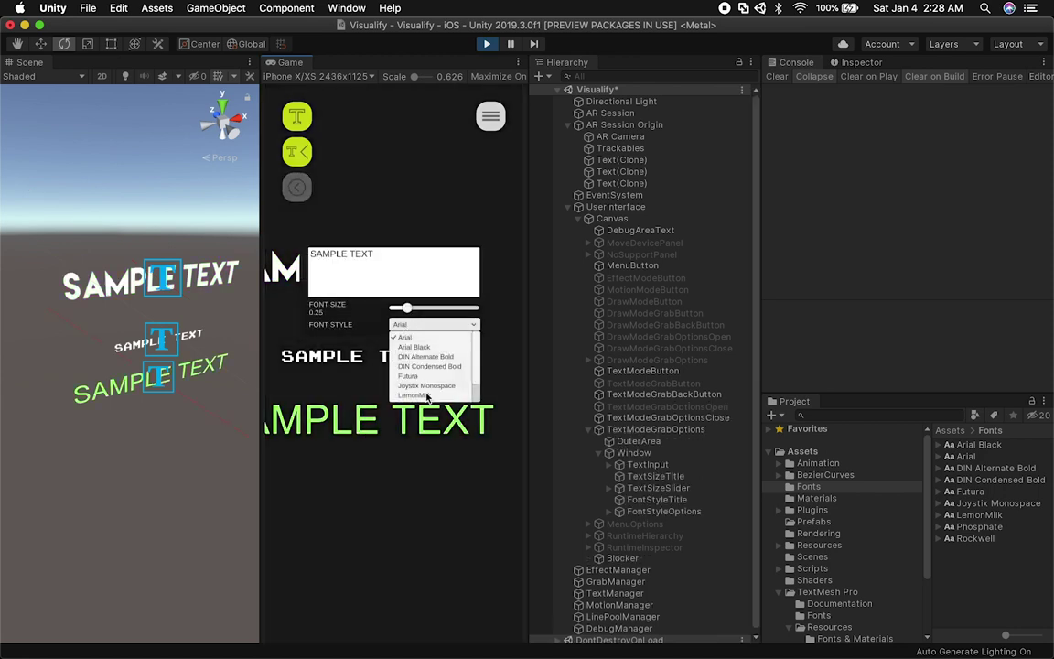
pyautogui.click(448, 349)
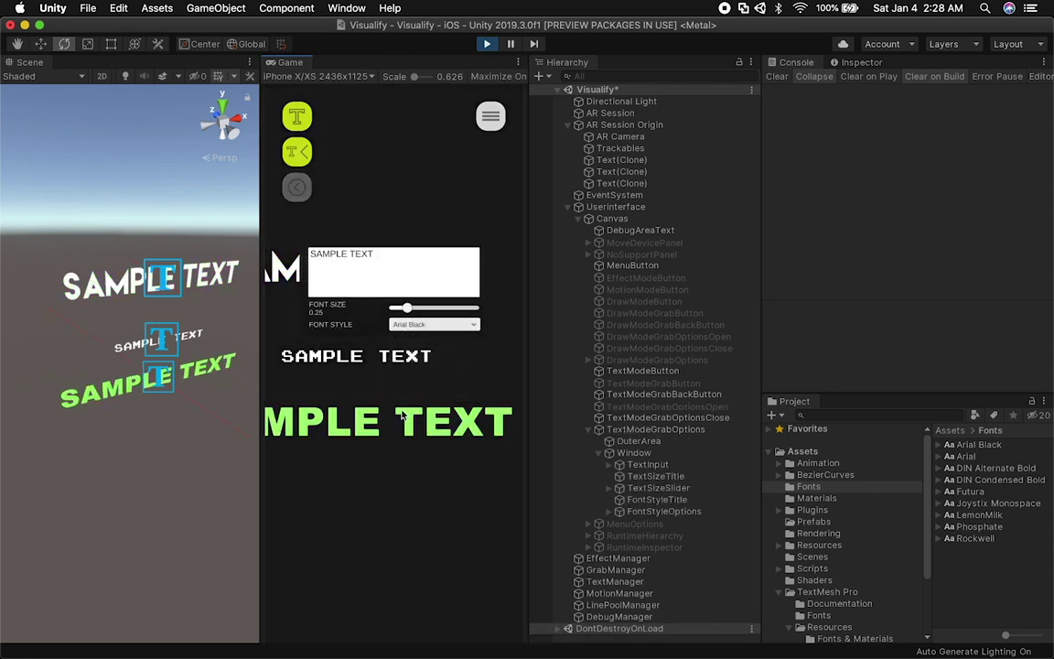
pyautogui.moveTo(409, 310); pyautogui.dragTo(436, 309)
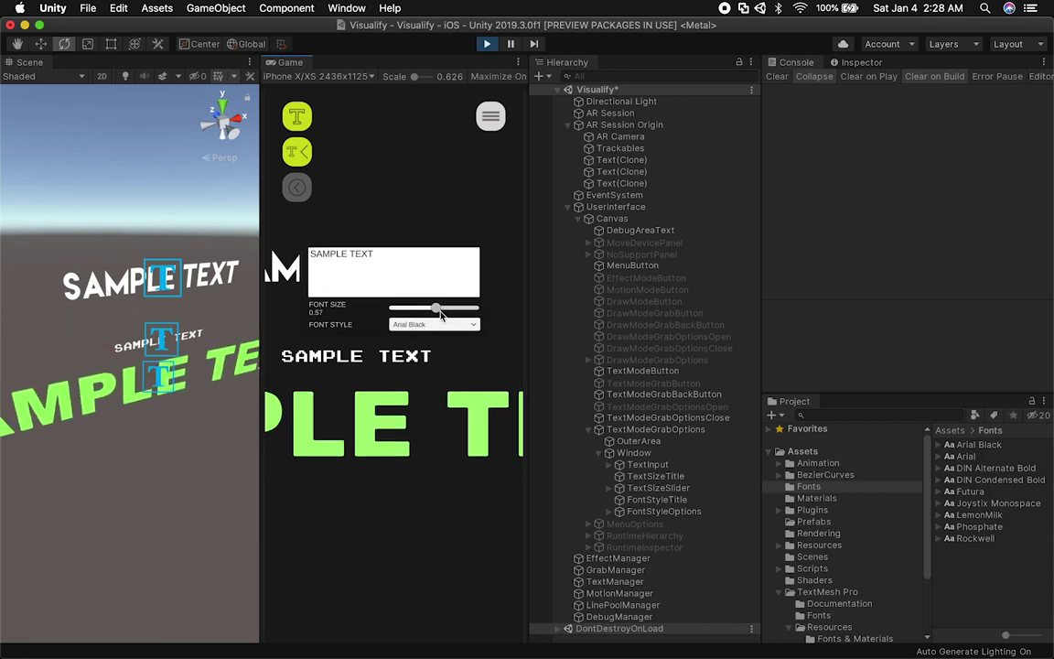
pyautogui.click(370, 420)
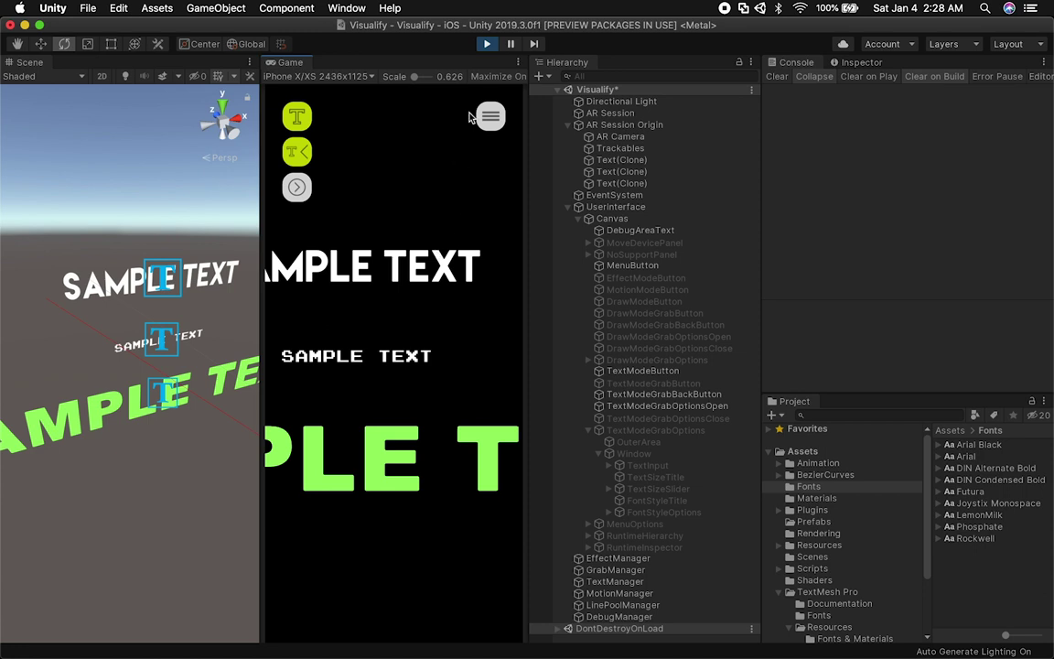
# - Stop play mode and switch to a new Finder window
pyautogui.click(487, 44)
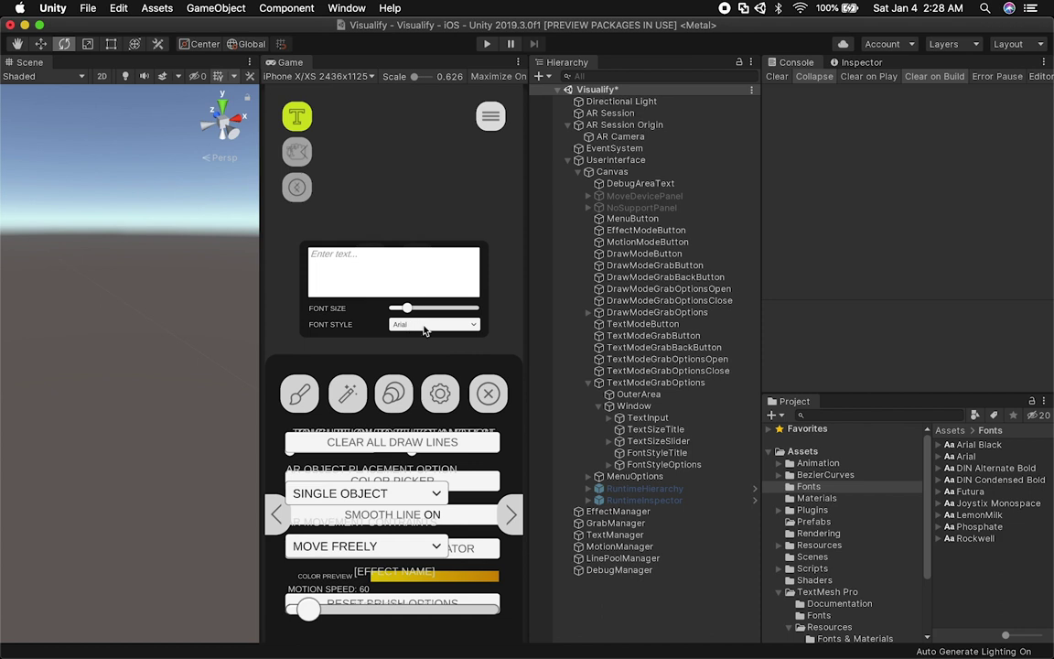
pyautogui.press('super+space')
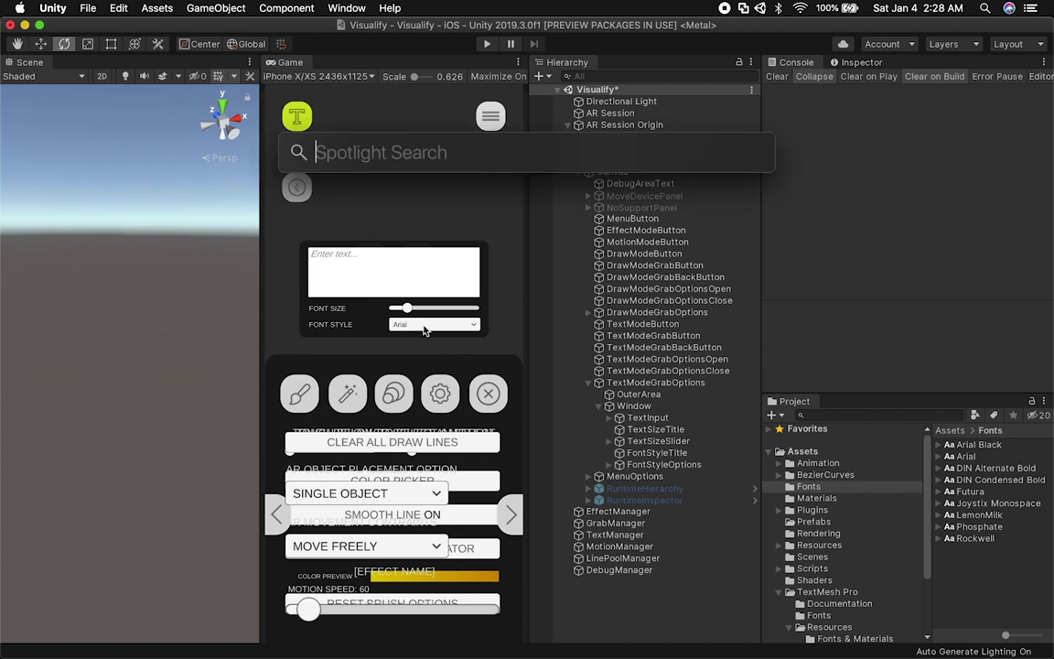
pyautogui.write('finder')
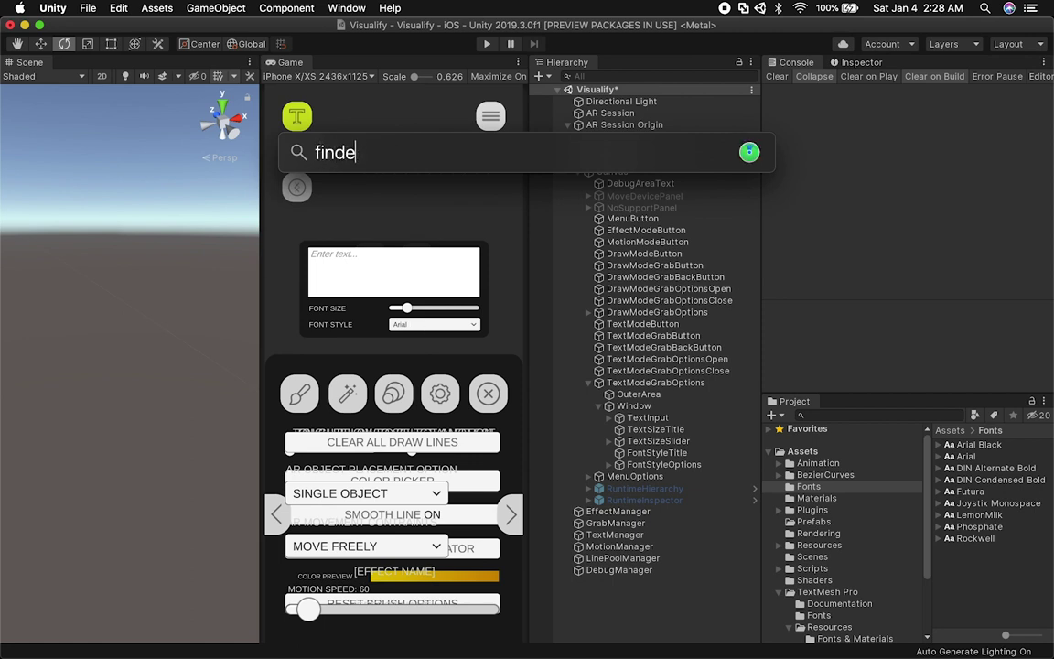
pyautogui.press('Return')
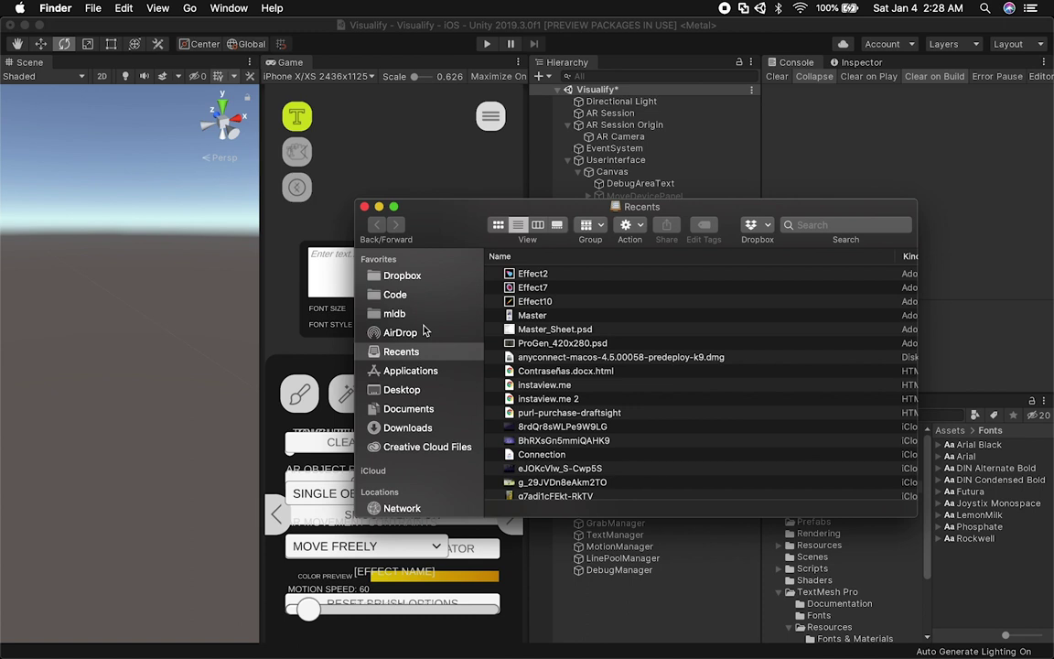
# - Switch to Font Book and show the Rockwell font
pyautogui.press('super+space')
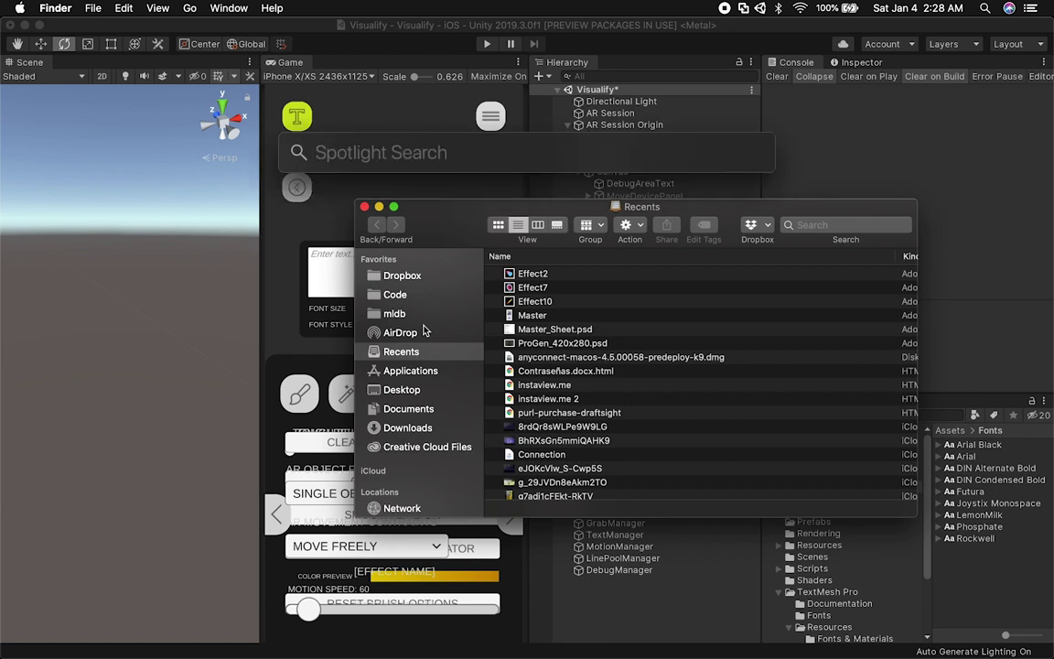
pyautogui.write('font')
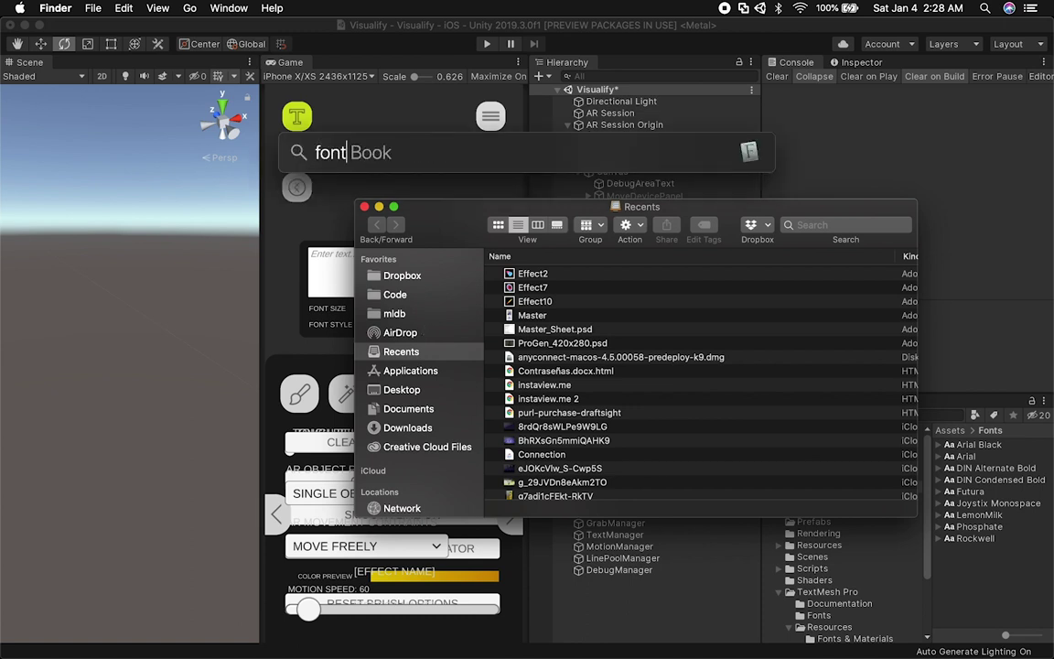
pyautogui.press('Return')
pyautogui.write('rockwell')
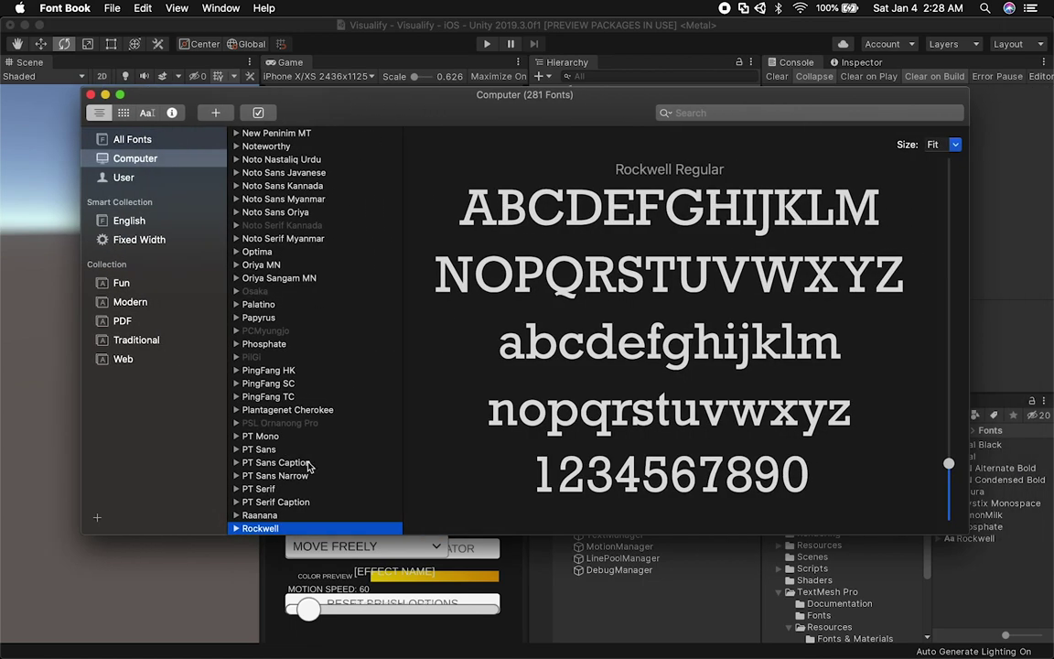
# - Browse the computer's installed fonts, previewing STIXNonUnicode and Palatino among others
pyautogui.scroll(-15, 307, 467)
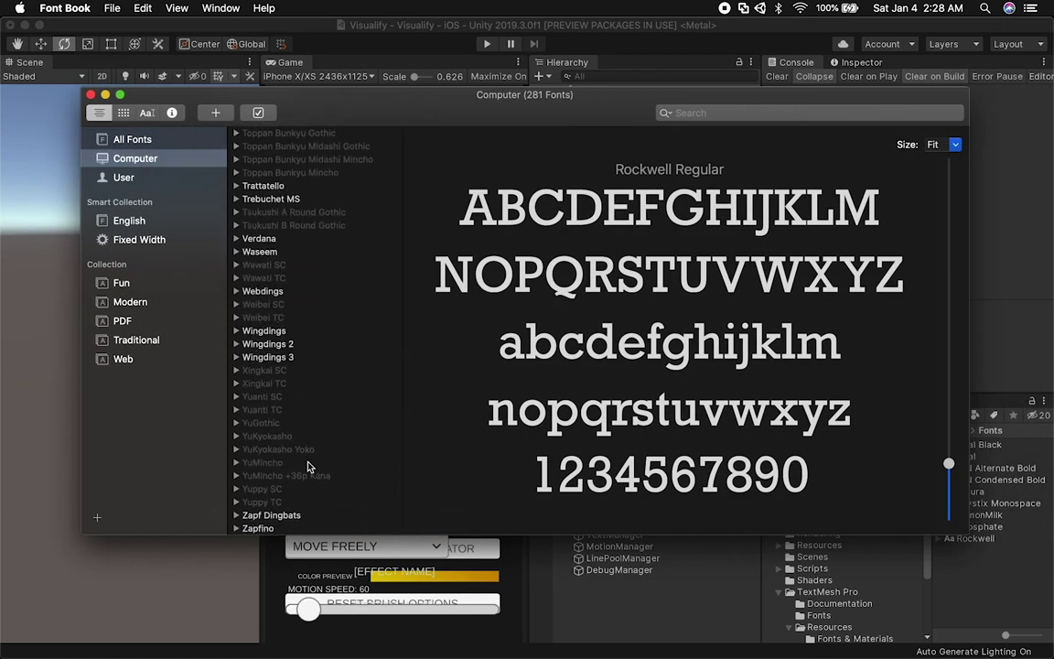
pyautogui.scroll(5, 335, 391)
pyautogui.scroll(1, 335, 391)
pyautogui.click(311, 241)
pyautogui.scroll(5, 311, 228)
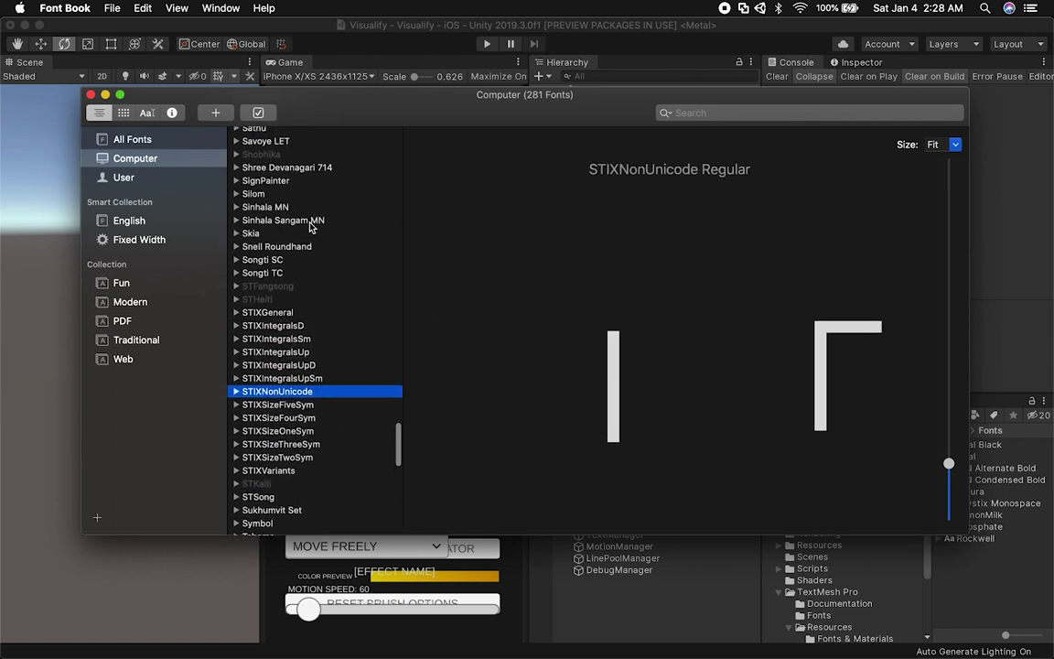
pyautogui.scroll(3, 311, 228)
pyautogui.click(257, 251)
pyautogui.scroll(10, 302, 241)
pyautogui.scroll(3, 302, 241)
pyautogui.click(302, 300)
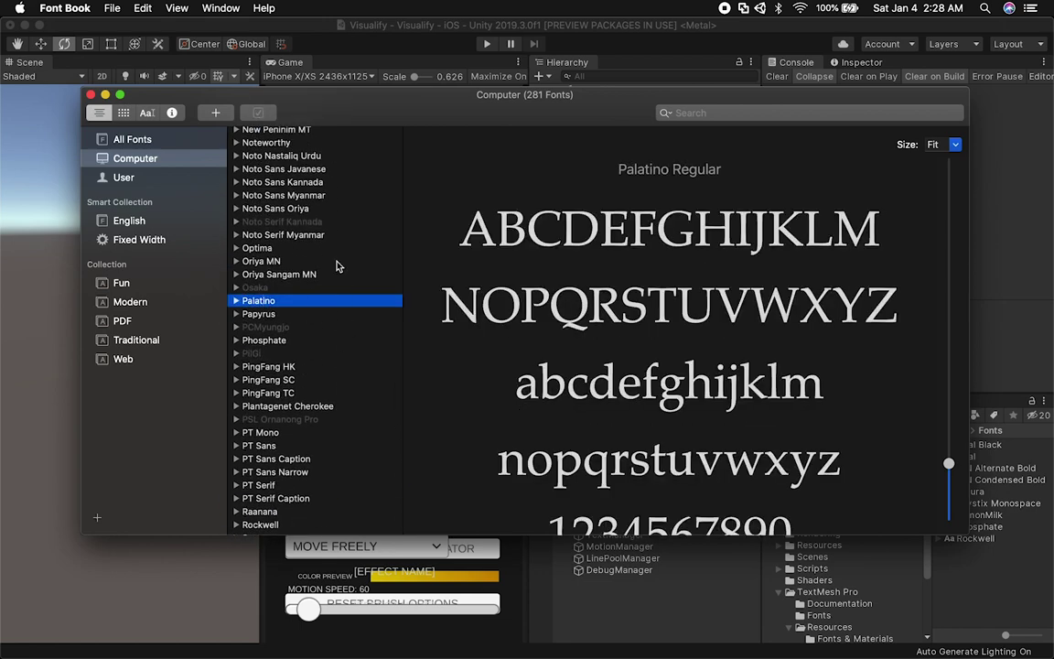
# - Preview further installed fonts, including Optima, Oriya MN and Helvetica Neue
pyautogui.scroll(3, 336, 265)
pyautogui.click(289, 343)
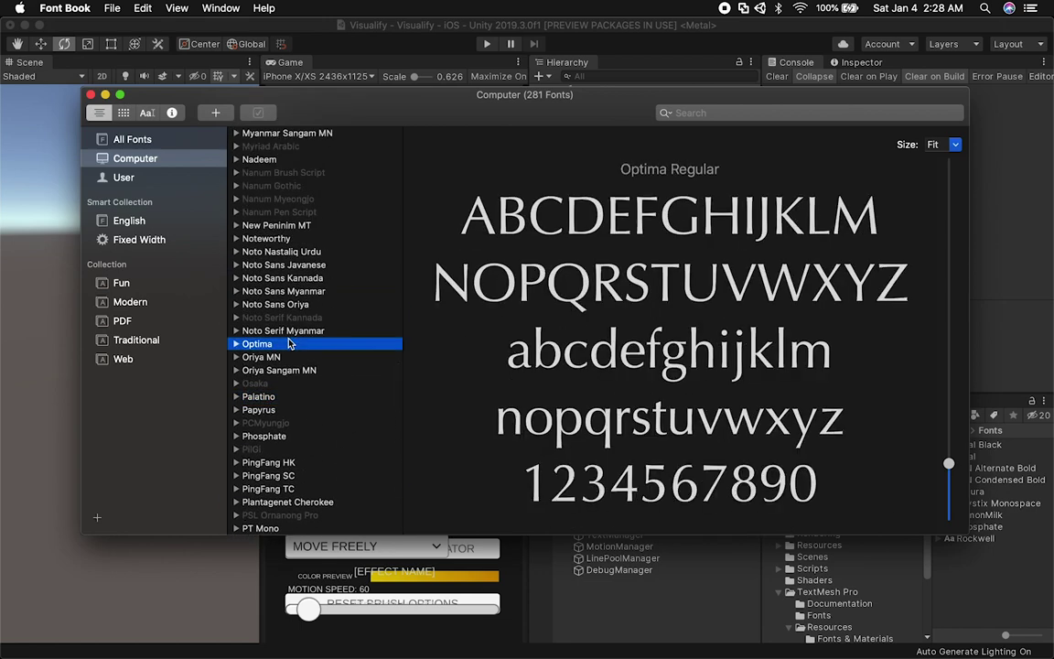
pyautogui.click(280, 359)
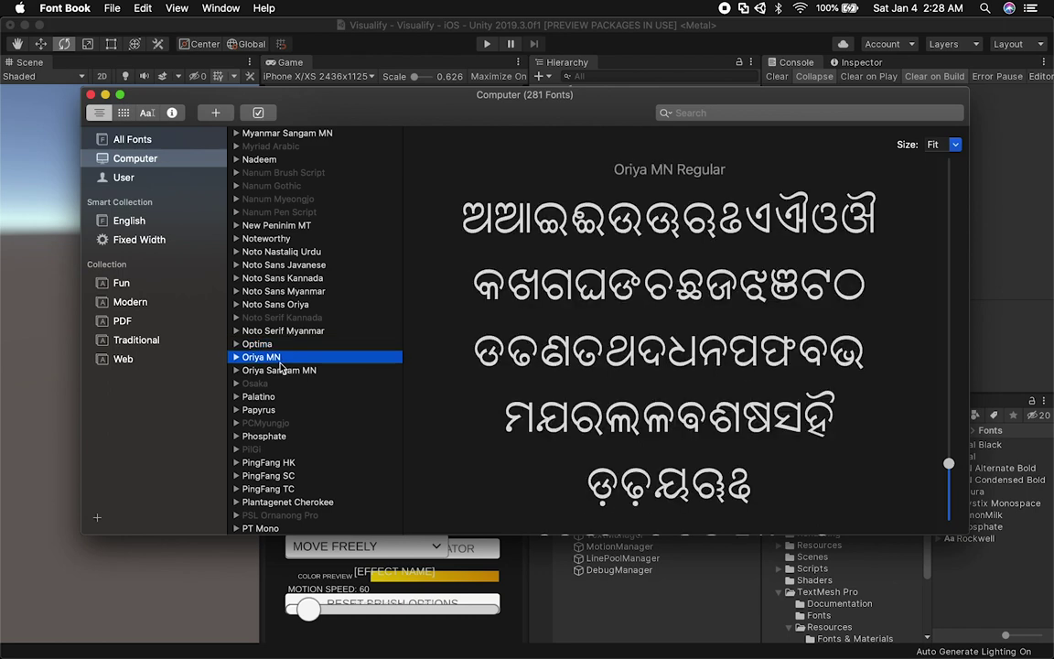
pyautogui.click(289, 279)
pyautogui.click(279, 252)
pyautogui.scroll(10, 274, 252)
pyautogui.click(267, 245)
pyautogui.click(268, 270)
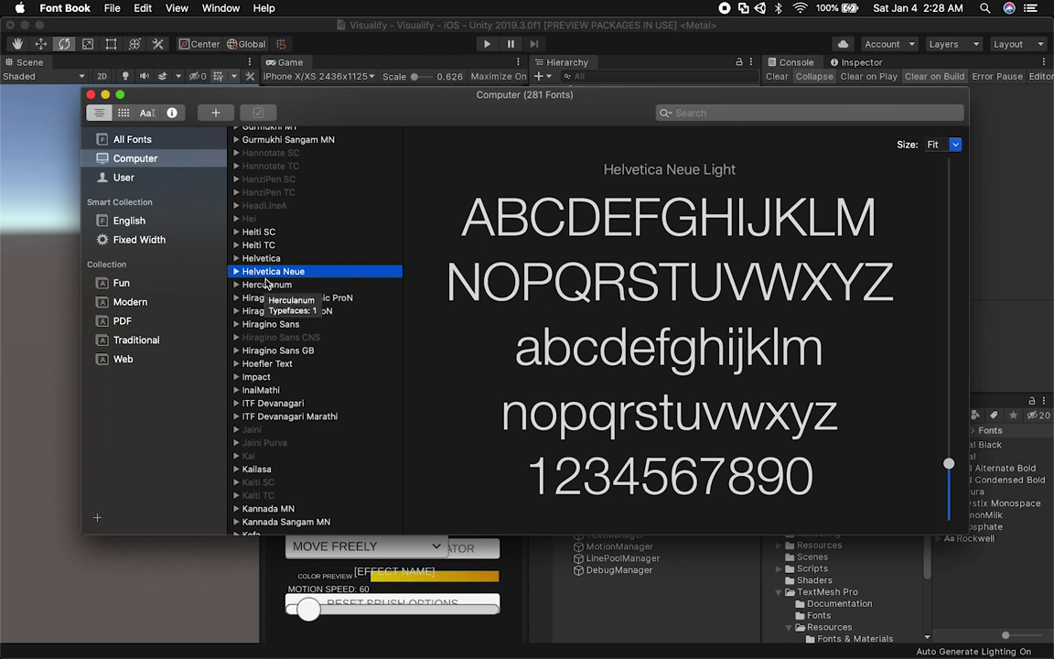
# - Reveal the Helvetica font's file in Finder, and close Font Book and the Fonts folder window
pyautogui.click(263, 260)
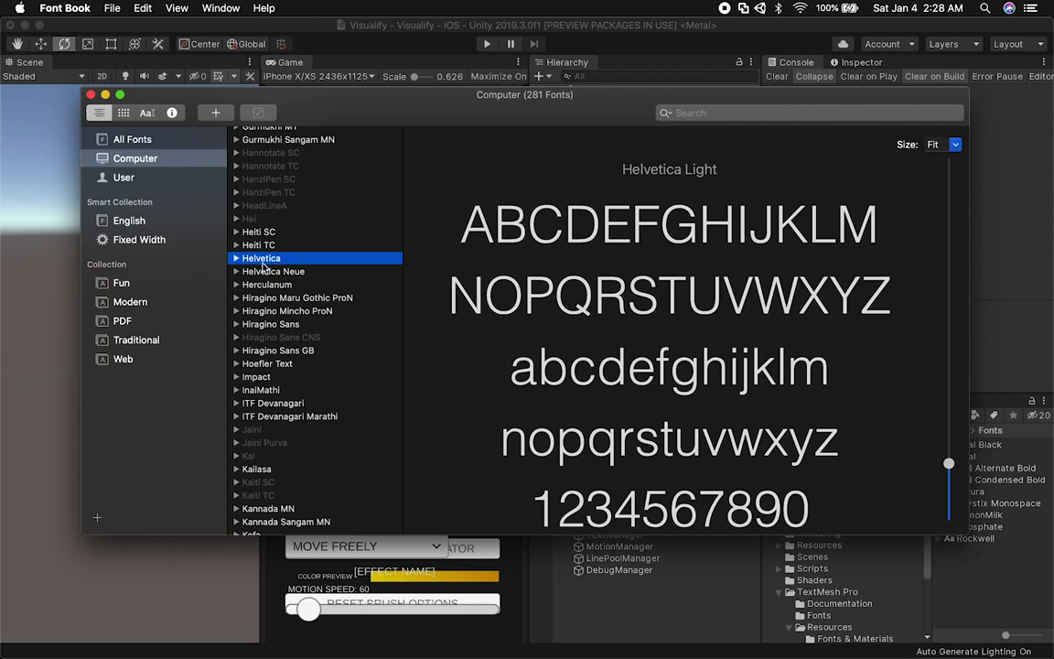
pyautogui.rightClick(270, 260)
pyautogui.click(295, 358)
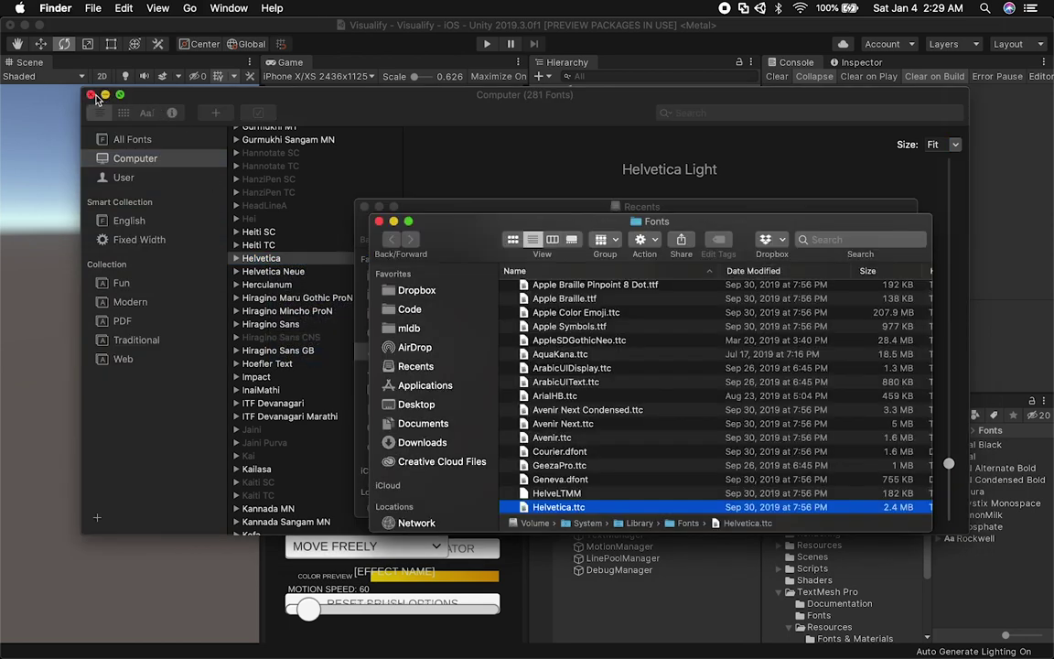
pyautogui.click(92, 95)
pyautogui.click(379, 221)
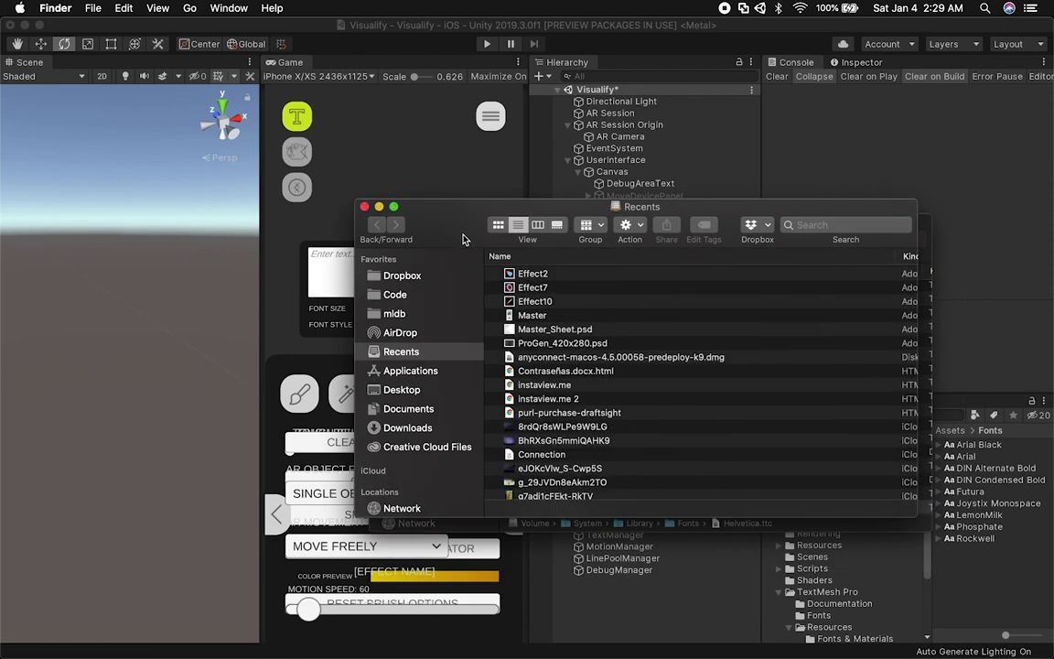
# - Import Helvetica.ttc from the system Fonts folder into the Unity project's Assets/Fonts folder
pyautogui.moveTo(462, 239); pyautogui.dragTo(181, 223)
pyautogui.click(50, 189)
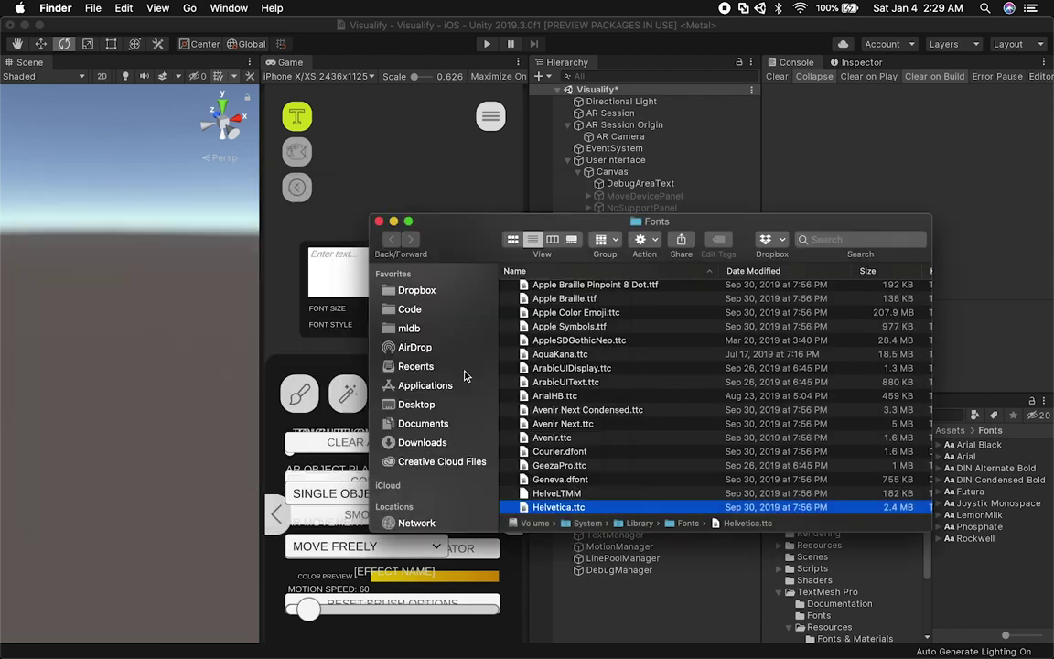
pyautogui.moveTo(458, 239); pyautogui.dragTo(244, 224)
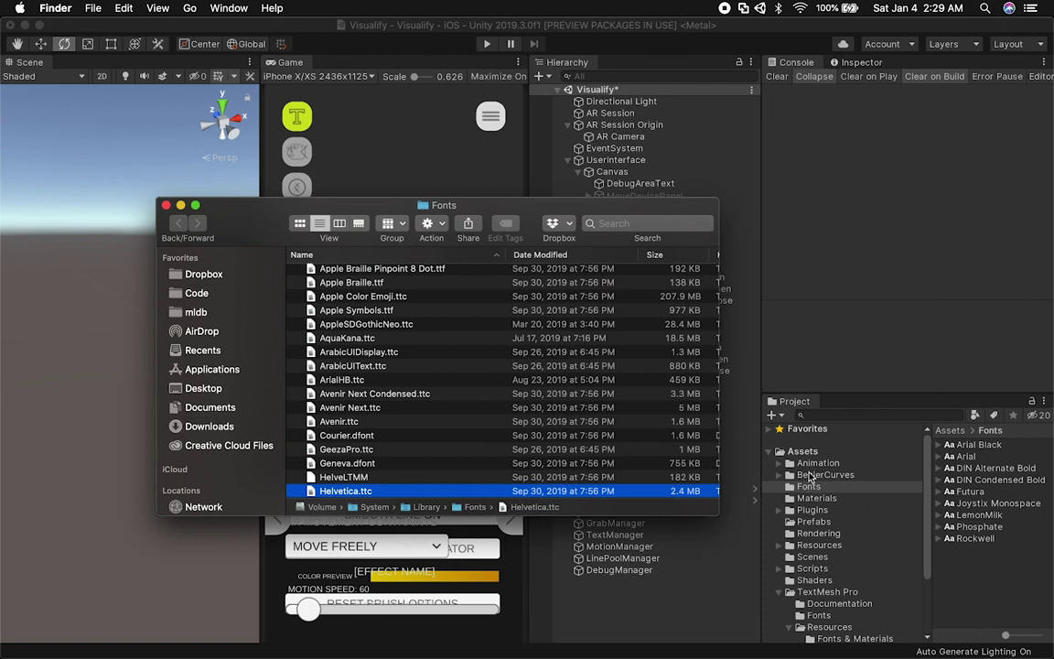
pyautogui.moveTo(322, 499); pyautogui.dragTo(996, 587)
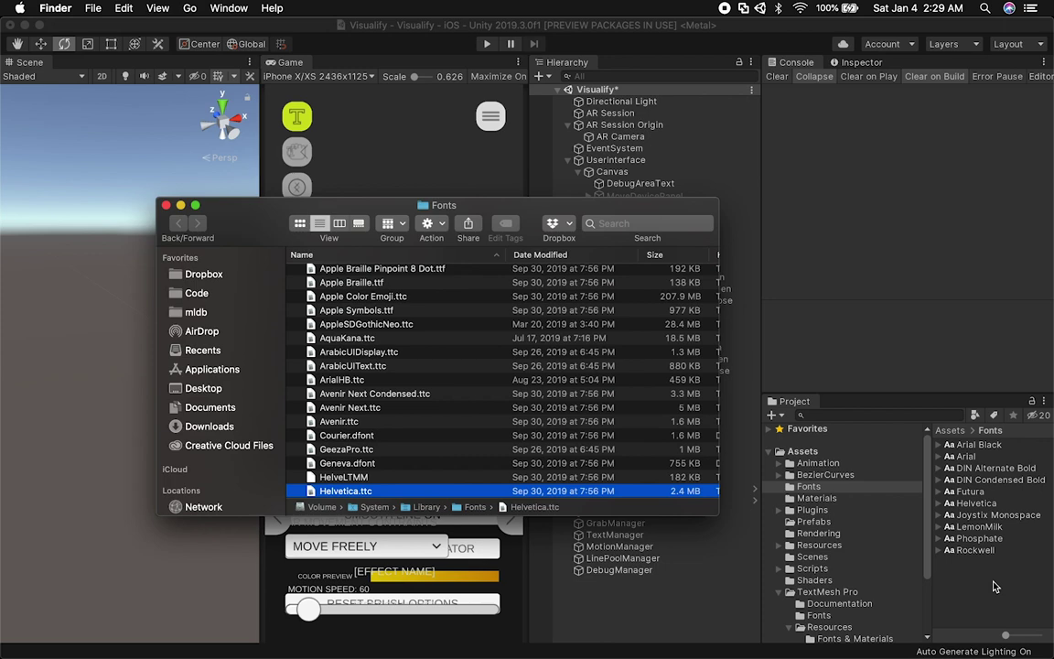
pyautogui.click(800, 145)
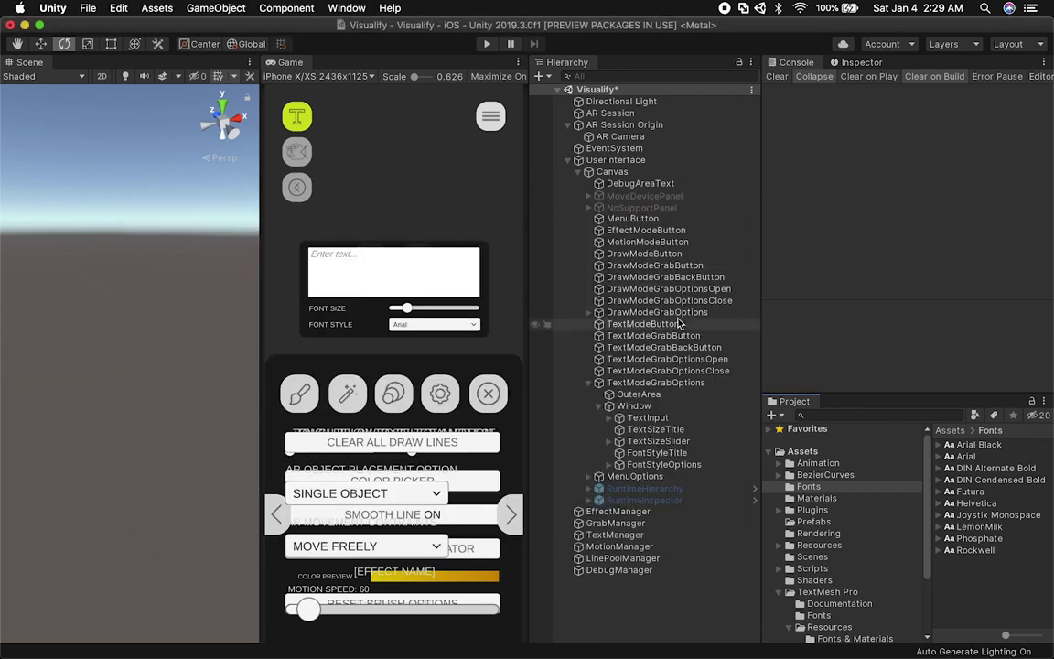
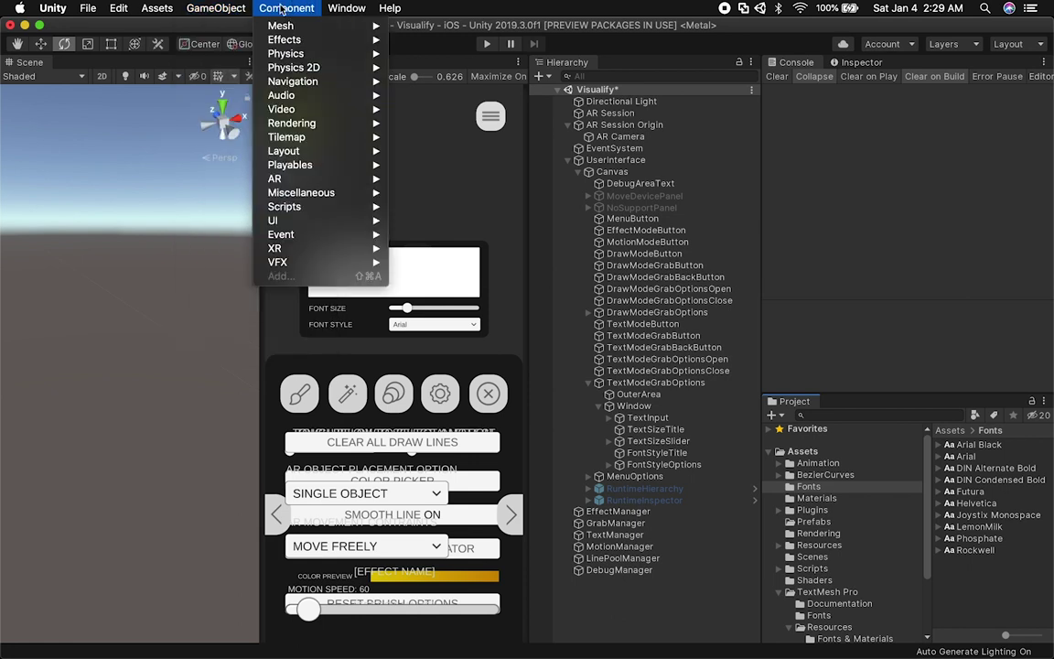
# - Generate a font atlas in TextMeshPro's Font Asset Creator with Helvetica as the source font file
pyautogui.moveTo(373, 161)
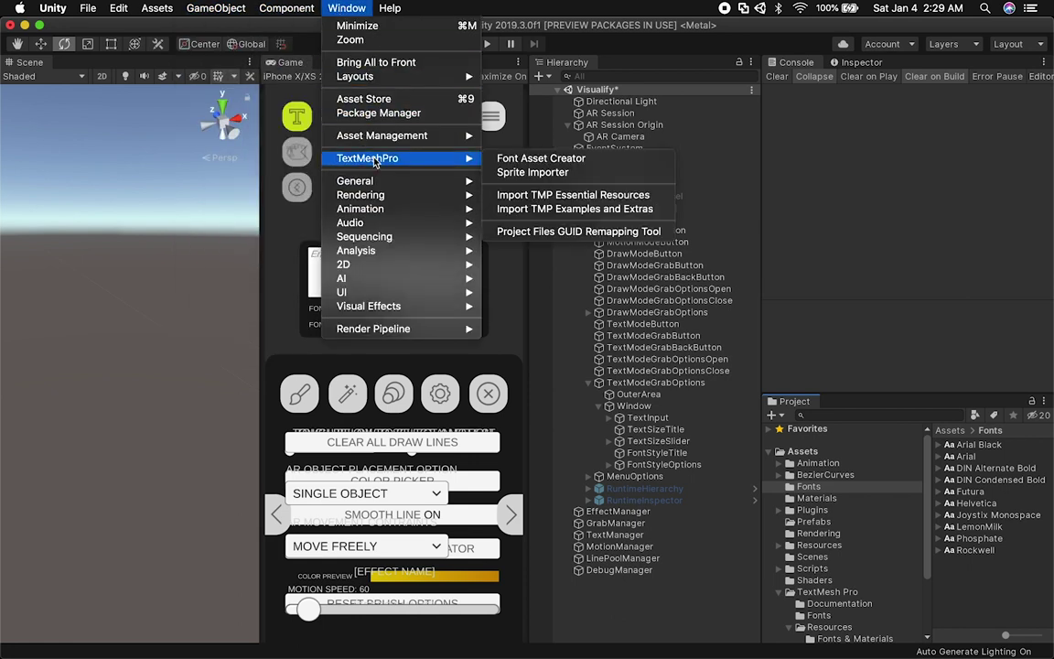
pyautogui.click(502, 160)
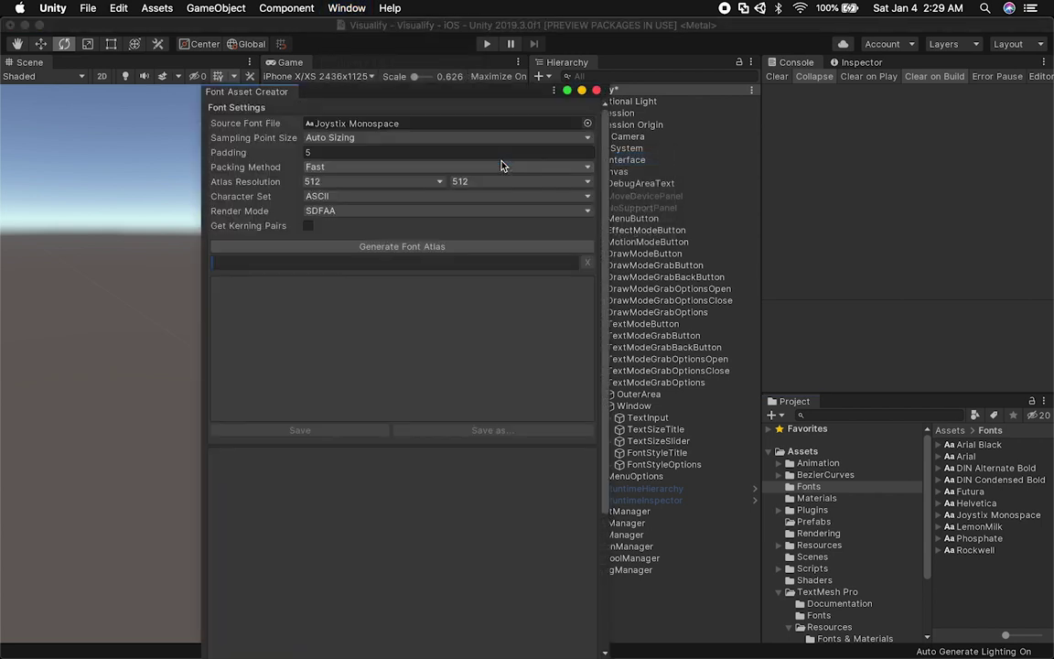
pyautogui.click(587, 123)
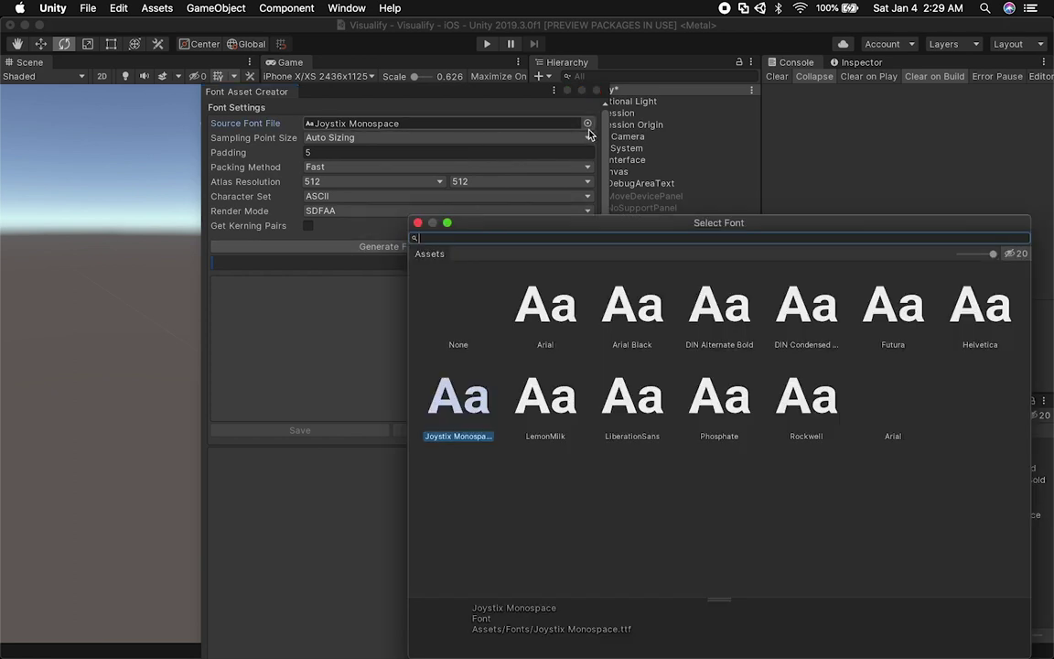
pyautogui.write('hel')
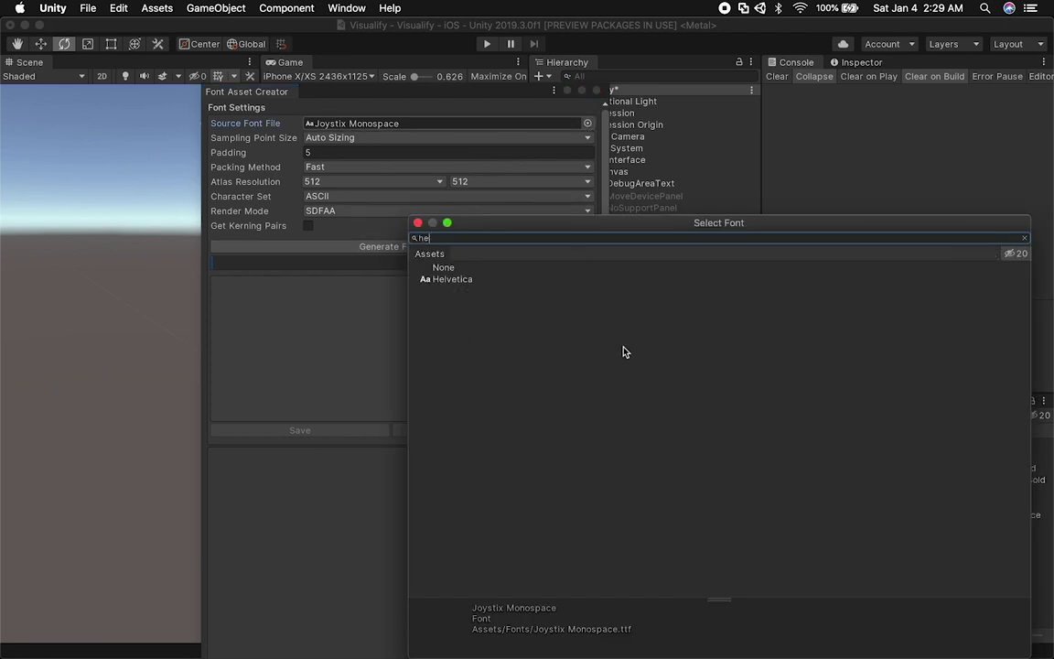
pyautogui.doubleClick(451, 279)
pyautogui.click(379, 247)
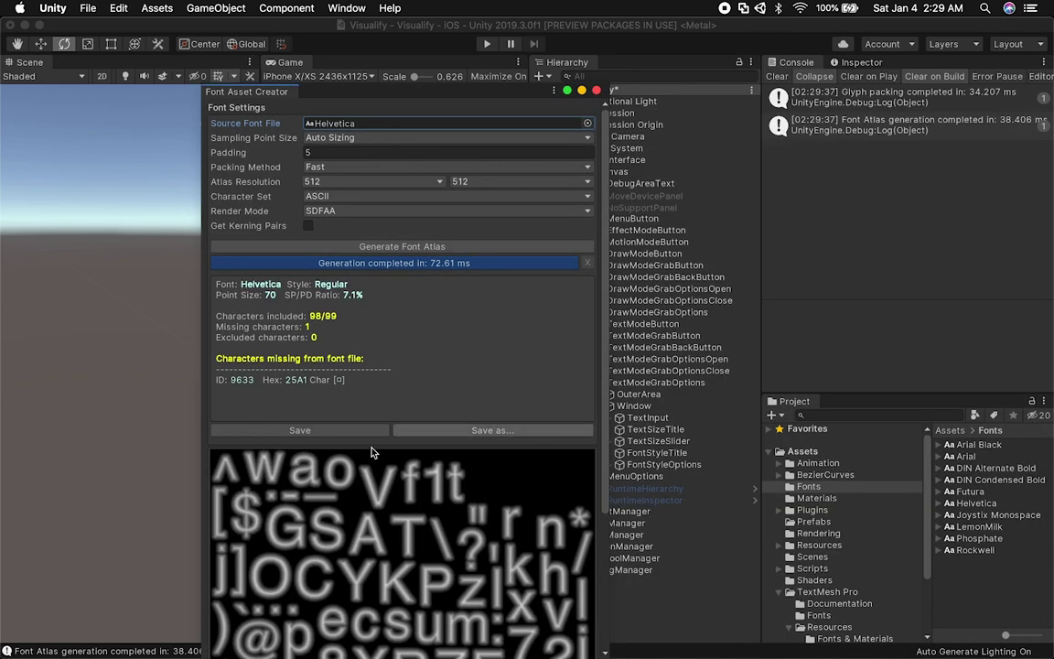
# - Save the generated font asset as Helvetica SDF in TextMesh Pro/Resources/Fonts & Materials
pyautogui.click(341, 430)
pyautogui.click(514, 183)
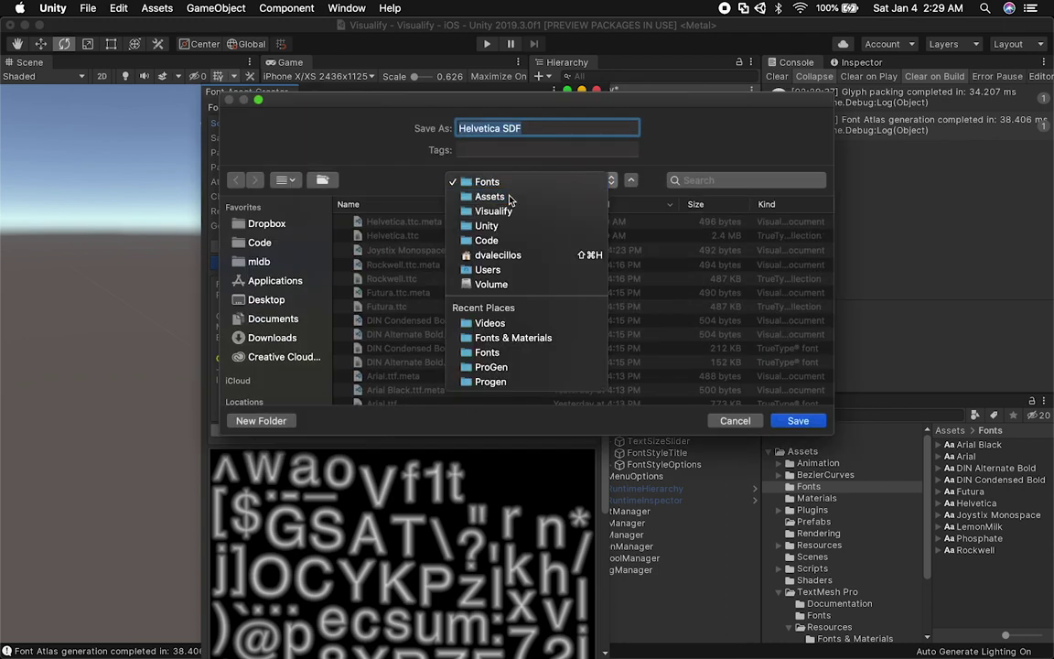
pyautogui.click(510, 196)
pyautogui.doubleClick(430, 223)
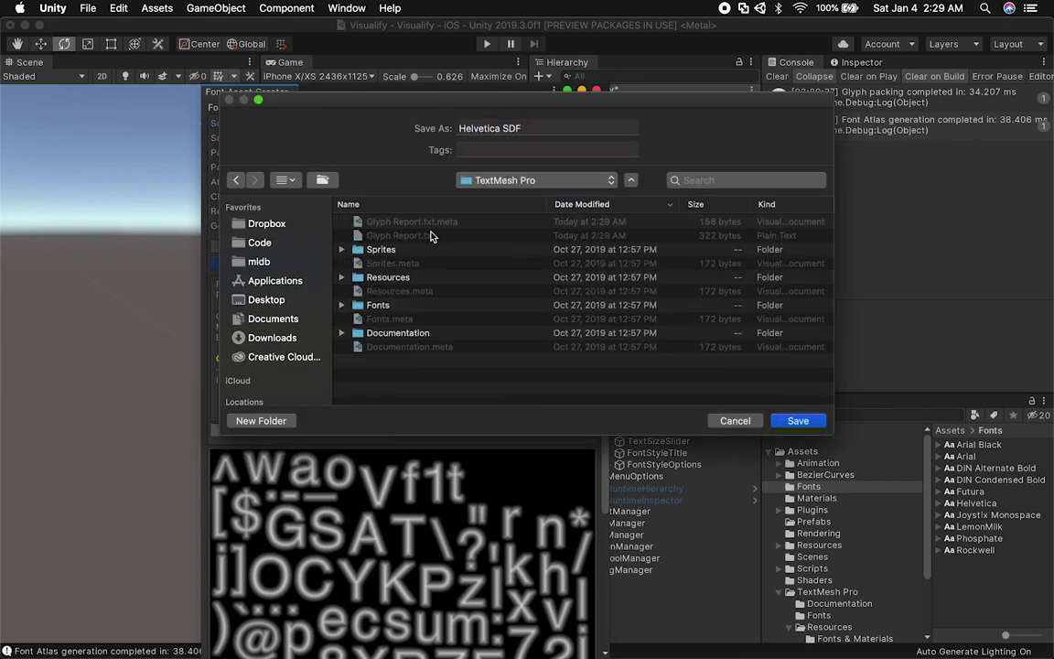
pyautogui.doubleClick(388, 277)
pyautogui.doubleClick(427, 222)
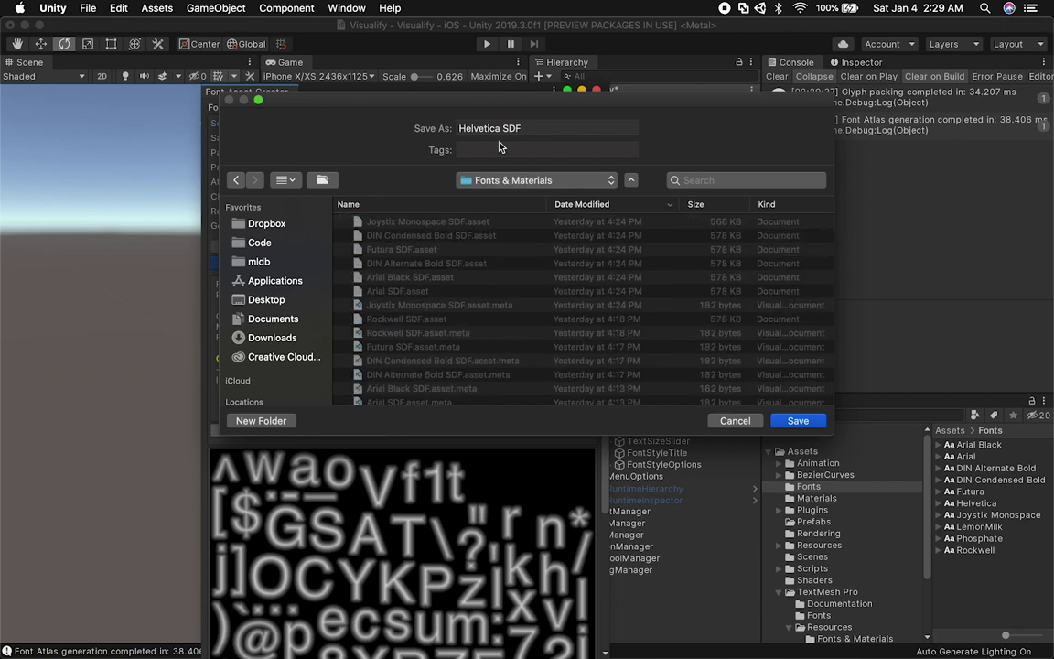
pyautogui.click(794, 420)
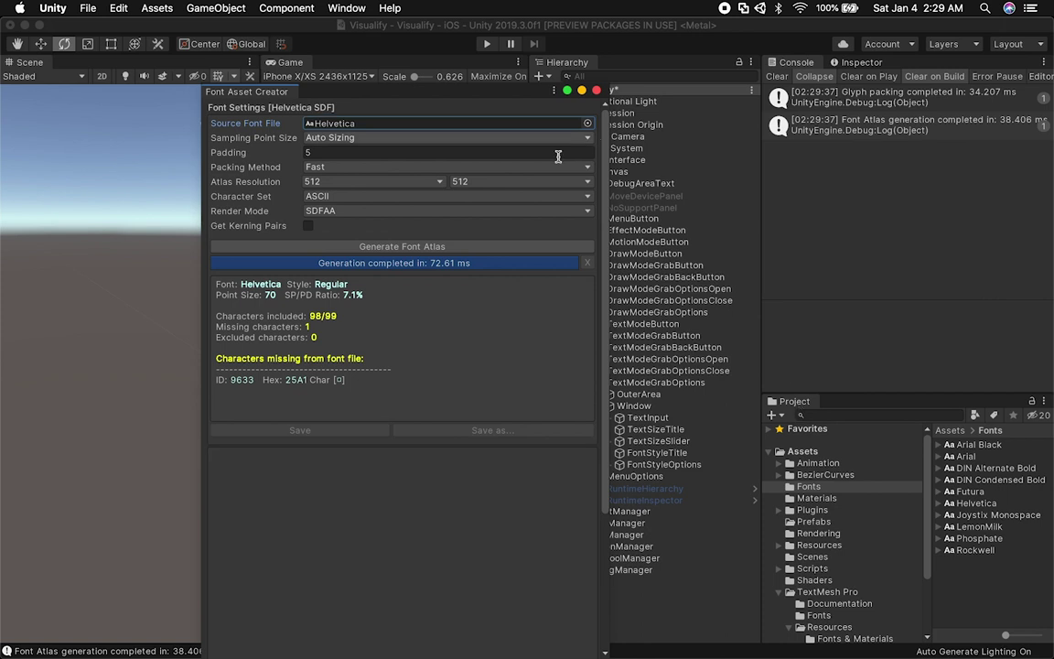
# - Close the Font Asset Creator and locate the Helvetica SDF asset in the project's Fonts & Materials folder
pyautogui.click(613, 141)
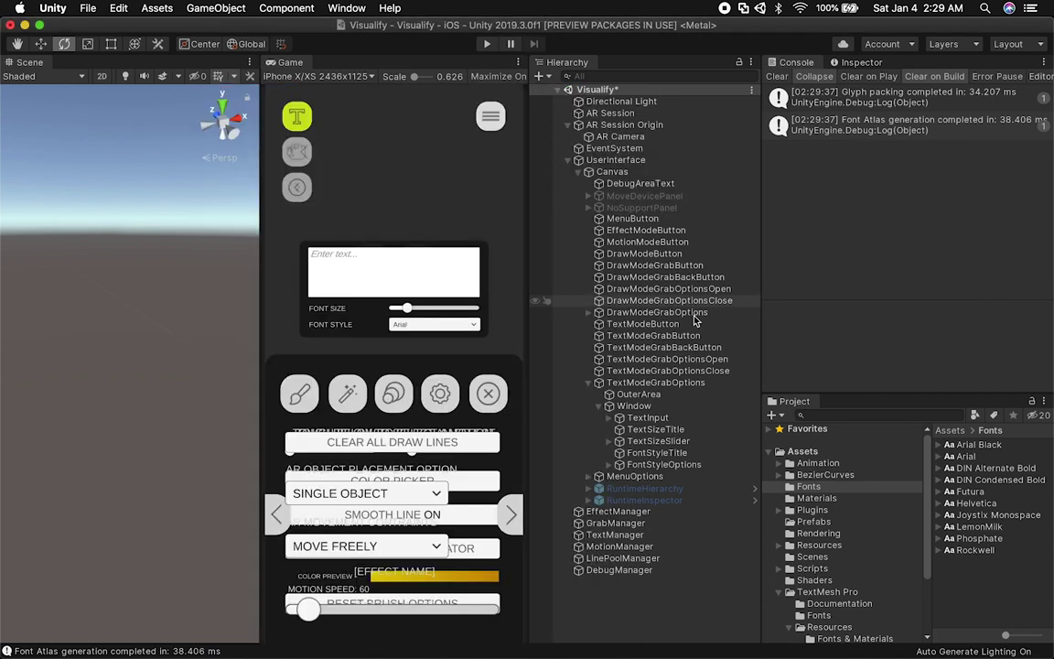
pyautogui.scroll(-3, 851, 567)
pyautogui.click(860, 600)
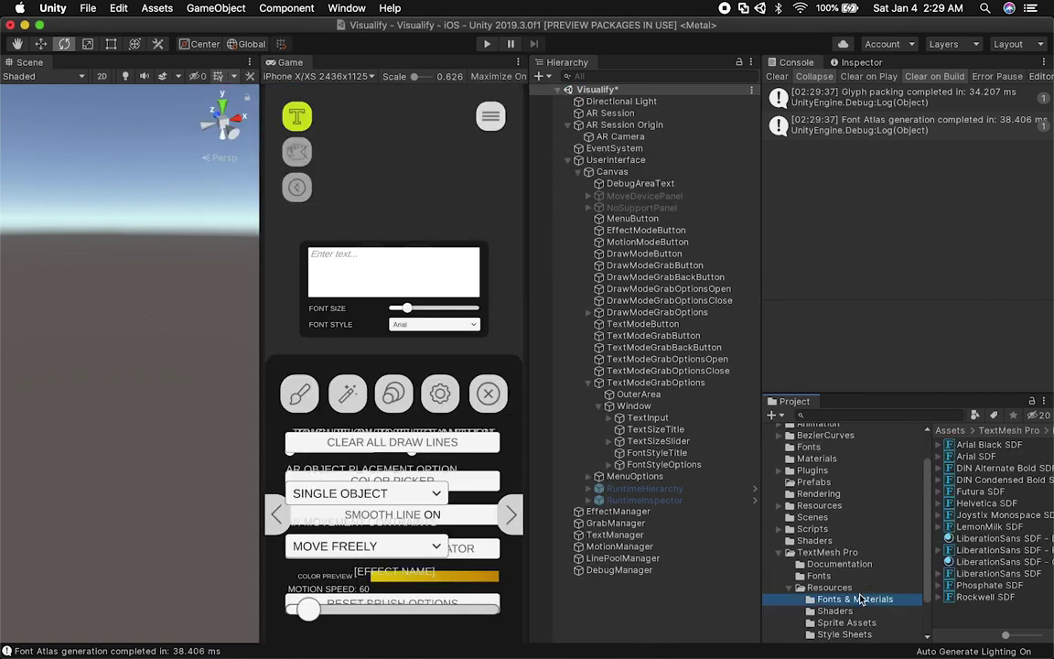
pyautogui.click(967, 504)
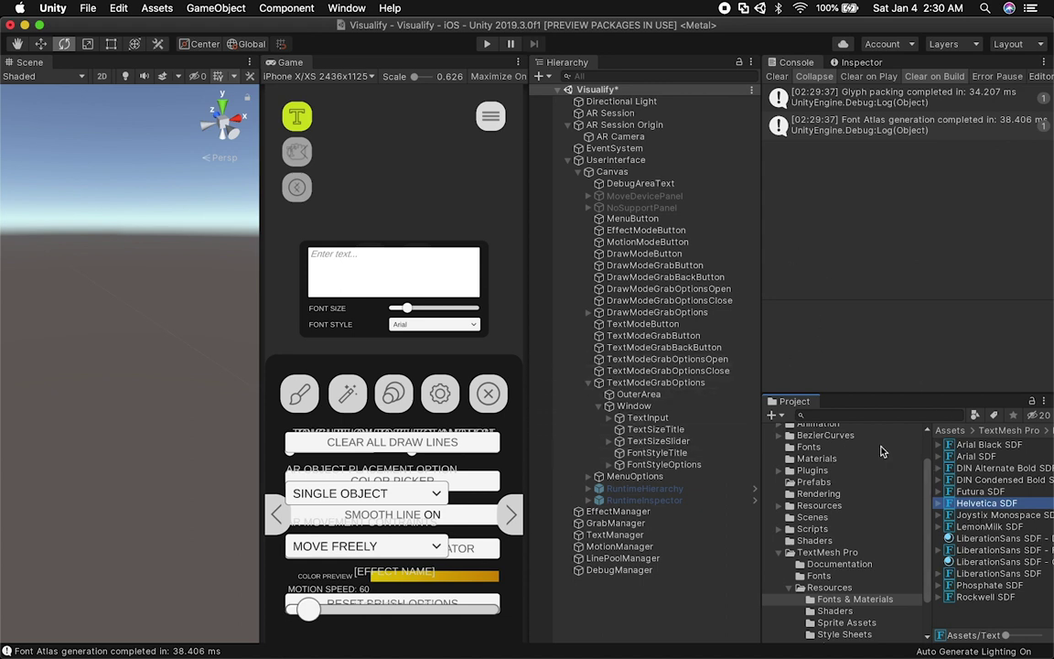
# - Select the FontStyleOptions dropdown object in the text options window and frame it in the scene, undoing any accidental move
pyautogui.click(664, 464)
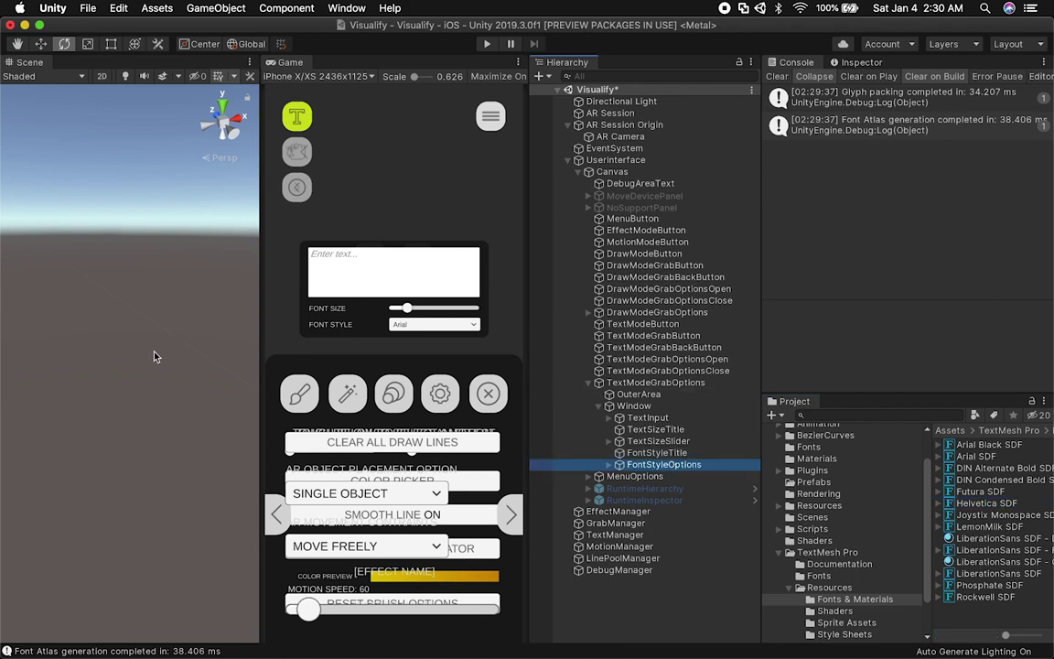
pyautogui.press('f')
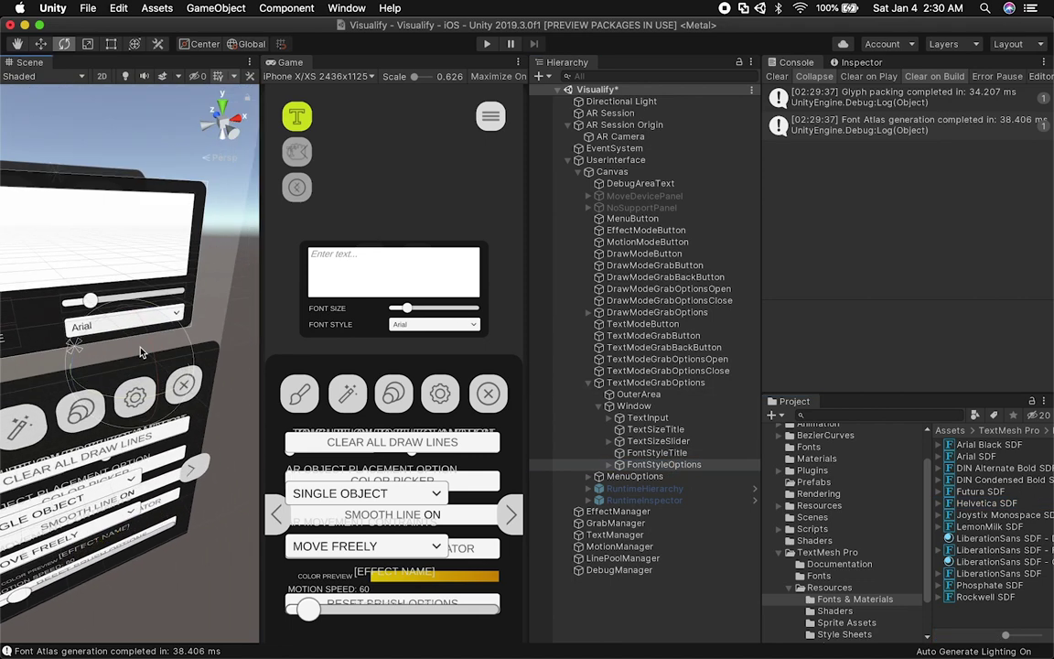
pyautogui.keyDown('alt'); pyautogui.moveTo(133, 364); pyautogui.dragTo(156, 339); pyautogui.keyUp('alt')
pyautogui.press('w')
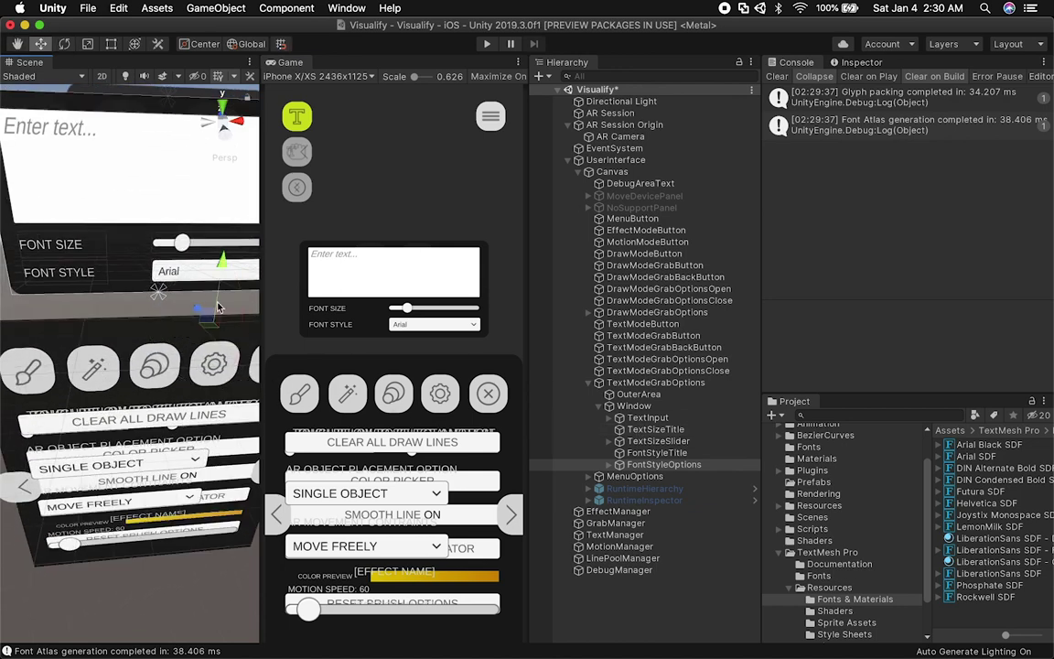
pyautogui.moveTo(207, 313)
pyautogui.mouseDown()
pyautogui.moveTo(215, 332)
pyautogui.moveTo(197, 329)
pyautogui.mouseUp()
pyautogui.press('super+z')
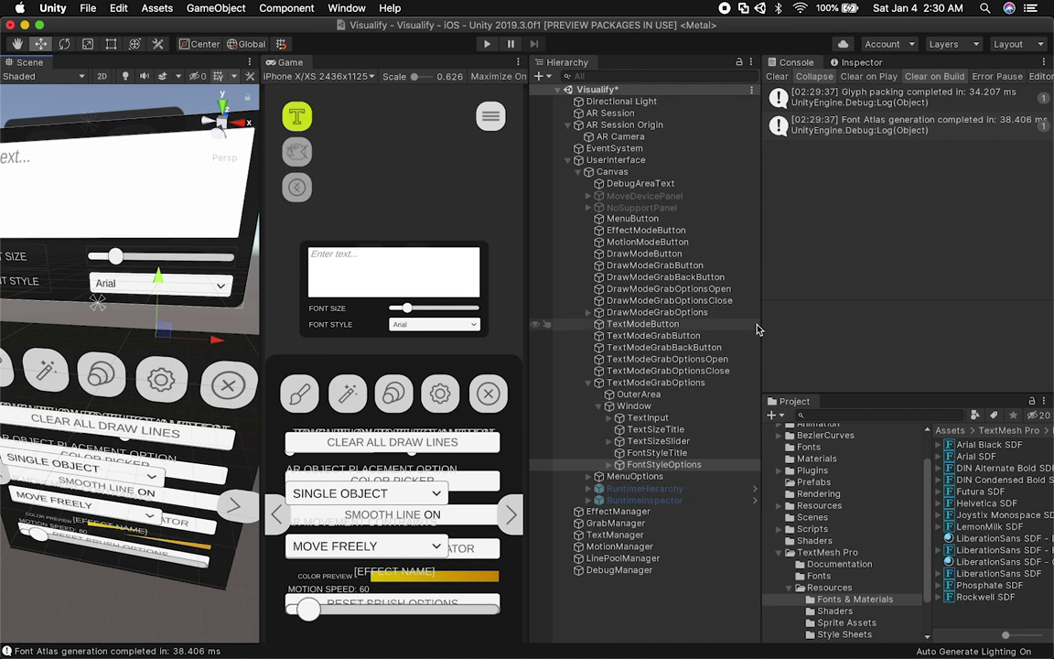
# - Add a Helvetica entry to the FontStyleOptions dropdown's options and place it between Futura and Joystix Monospace
pyautogui.click(870, 63)
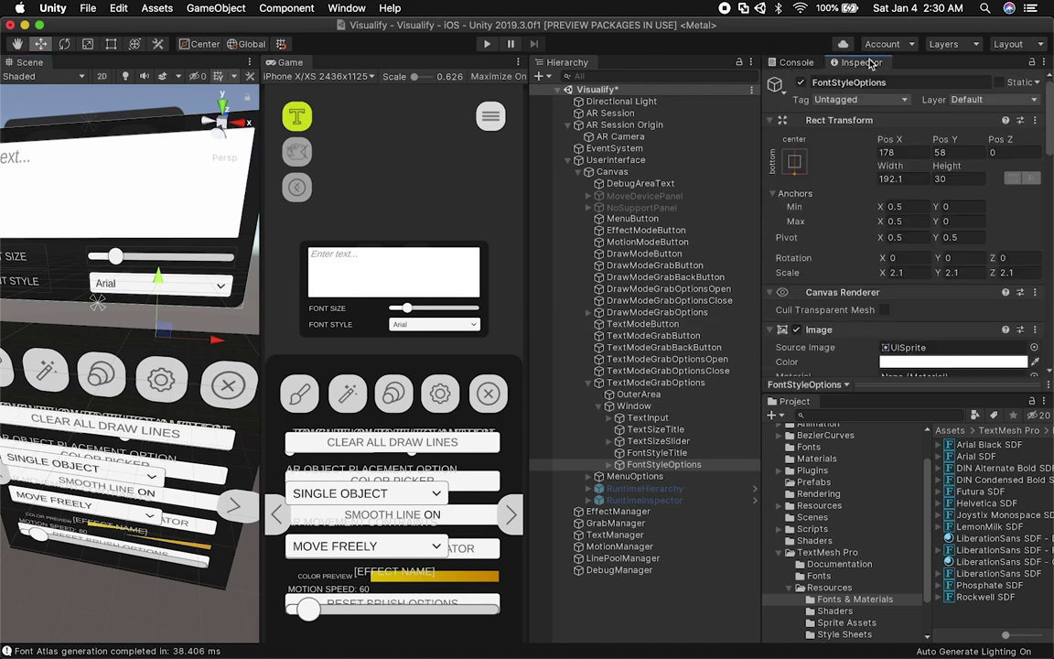
pyautogui.scroll(-15, 885, 275)
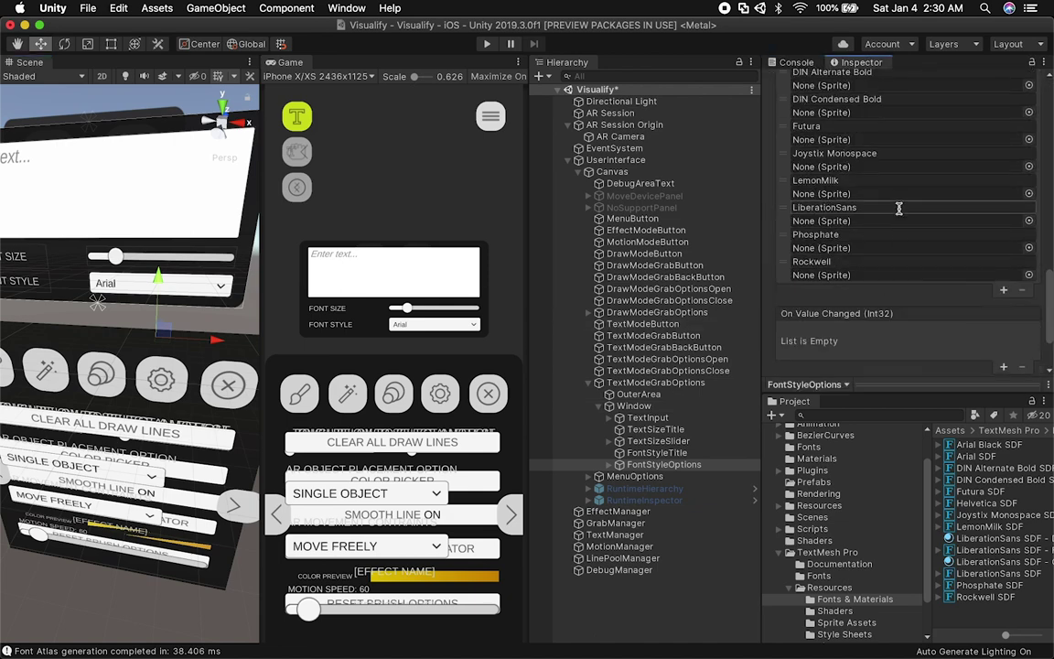
pyautogui.scroll(3, 892, 183)
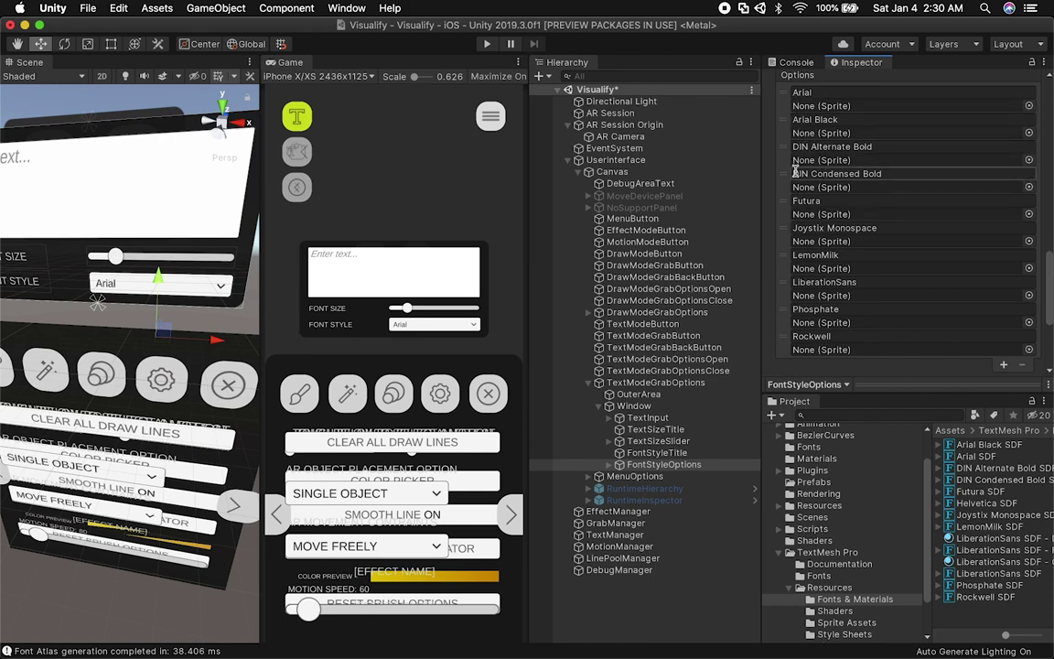
pyautogui.scroll(-1, 828, 267)
pyautogui.click(1001, 334)
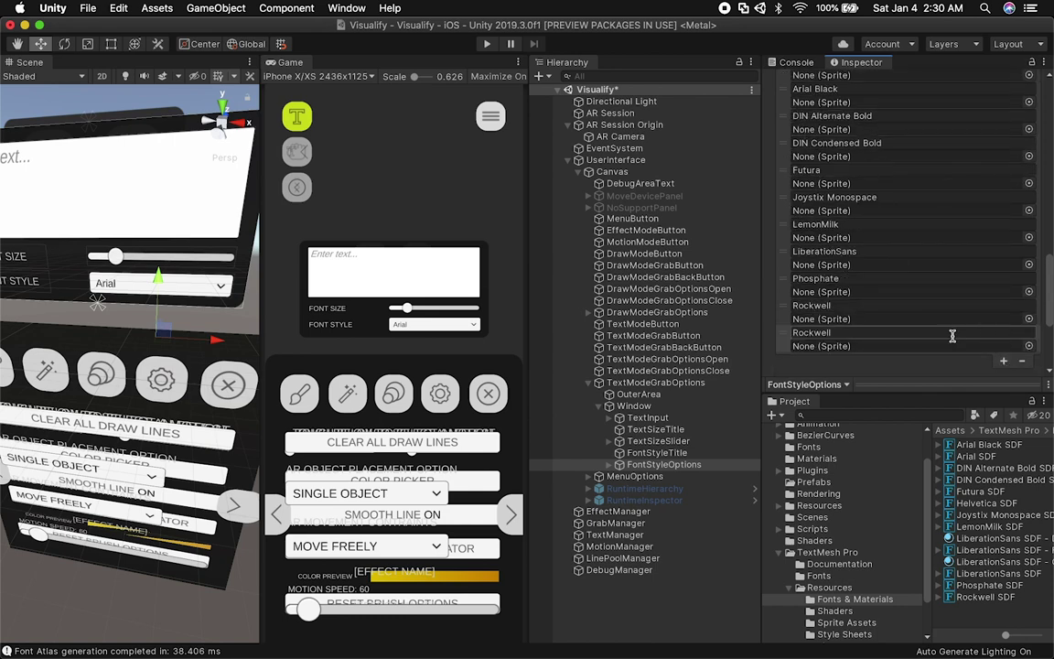
pyautogui.click(849, 334)
pyautogui.write('Hel')
pyautogui.moveTo(784, 339); pyautogui.dragTo(784, 229)
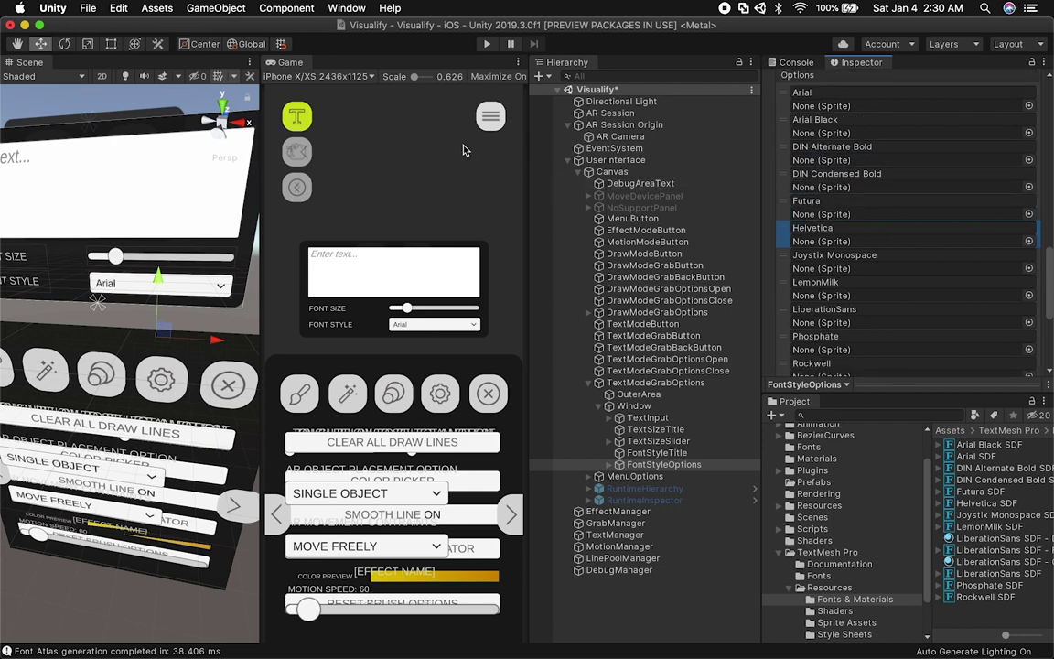
# - Run the scene in play mode, switch to text mode and place four sample texts down the game view
pyautogui.moveTo(263, 174); pyautogui.dragTo(240, 183)
pyautogui.keyDown('alt'); pyautogui.moveTo(155, 288); pyautogui.dragTo(173, 324); pyautogui.keyUp('alt')
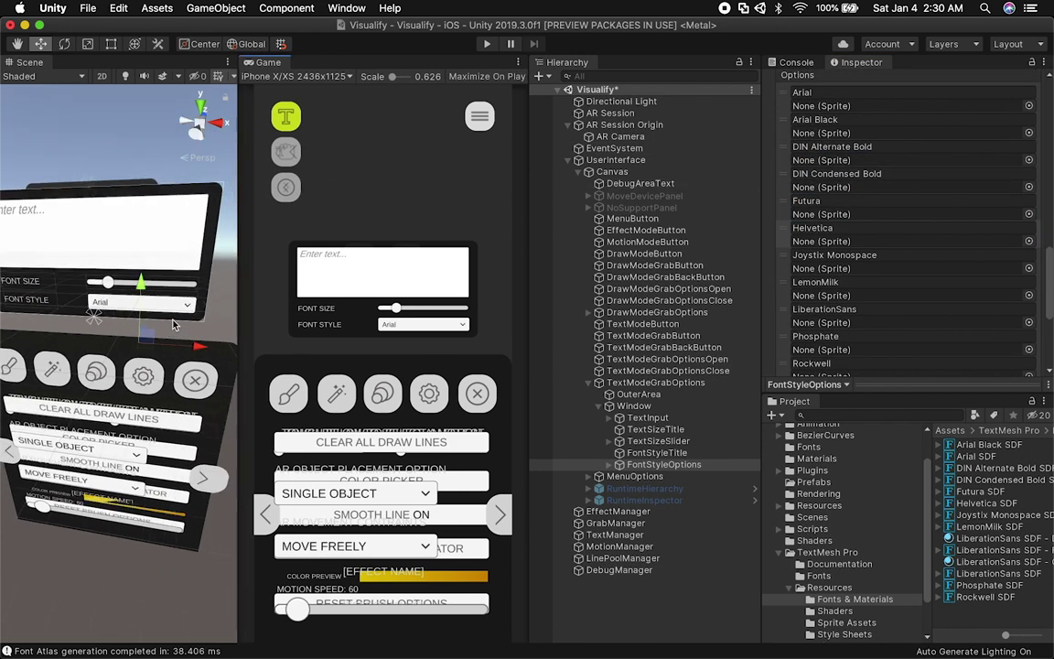
pyautogui.press('super+p')
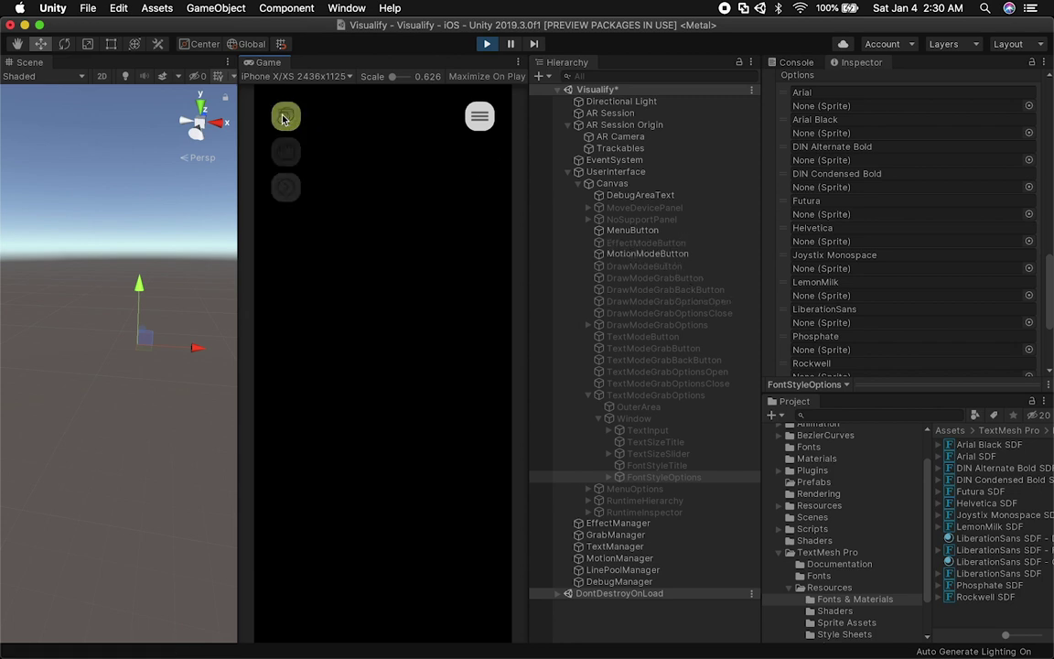
pyautogui.click(280, 119)
pyautogui.click(315, 275)
pyautogui.click(322, 366)
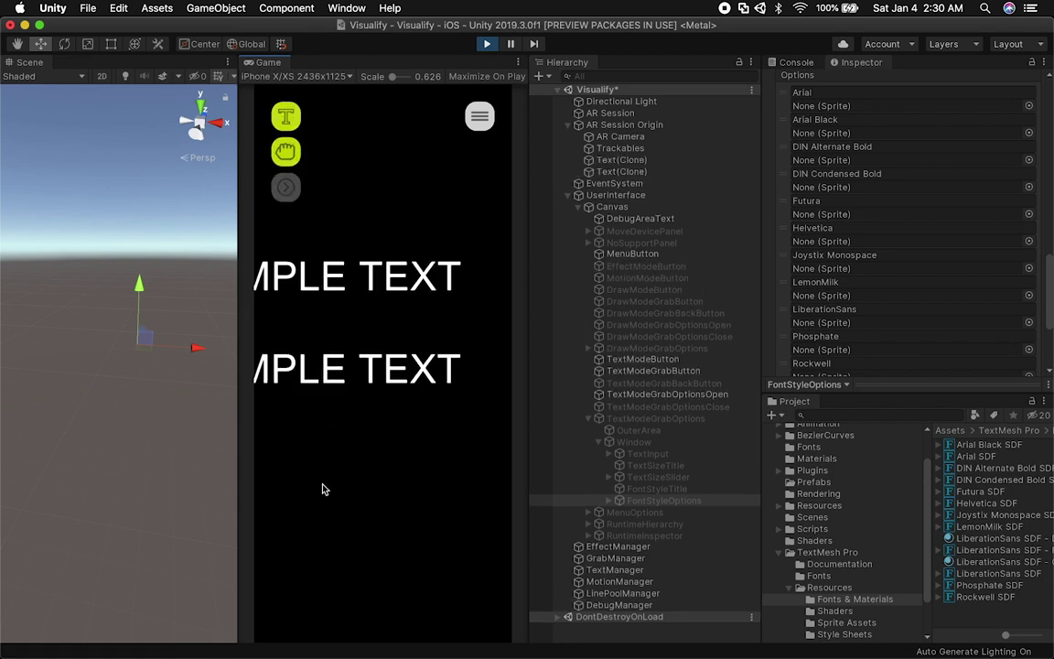
pyautogui.click(322, 483)
pyautogui.click(322, 571)
# - Grab the topmost sample text, set its font style to Helvetica and close the text options window
pyautogui.click(286, 154)
pyautogui.click(303, 265)
pyautogui.click(285, 188)
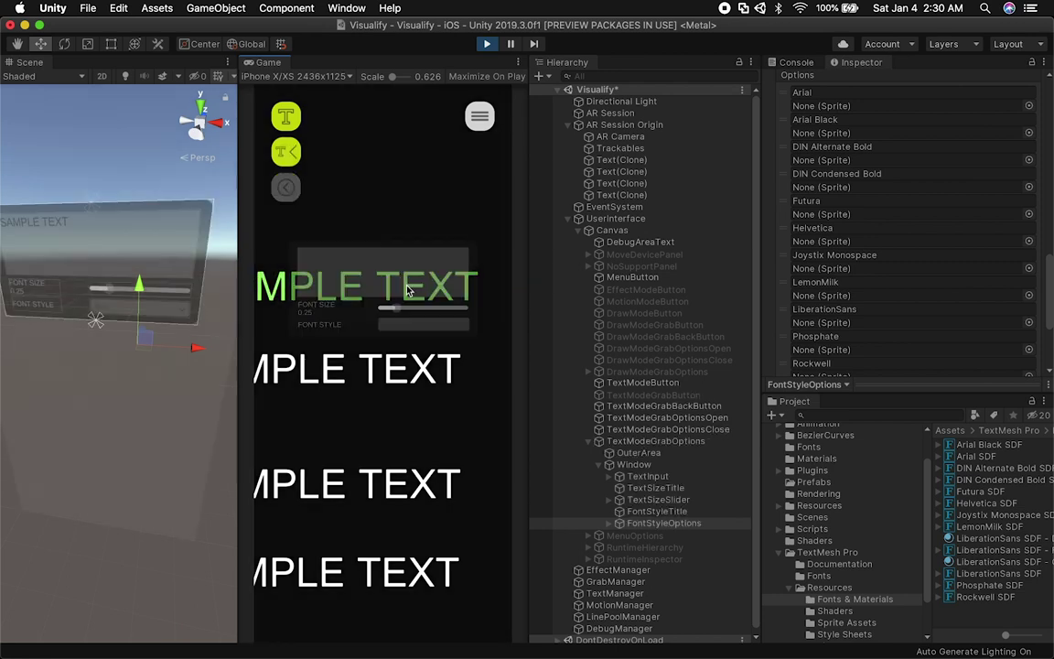
pyautogui.click(421, 324)
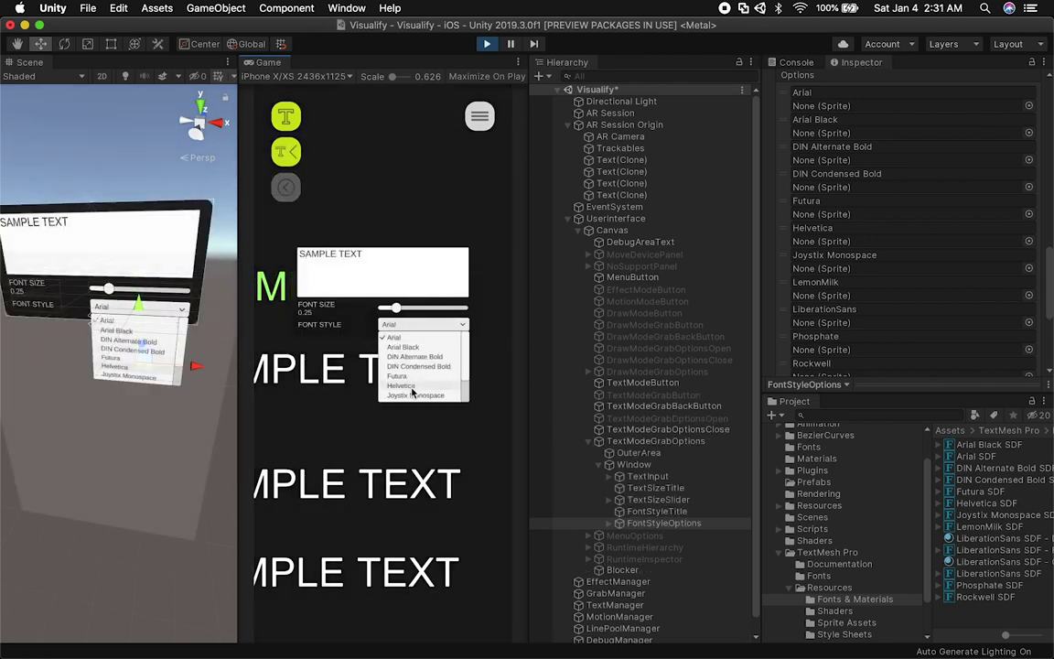
pyautogui.click(401, 385)
pyautogui.click(412, 326)
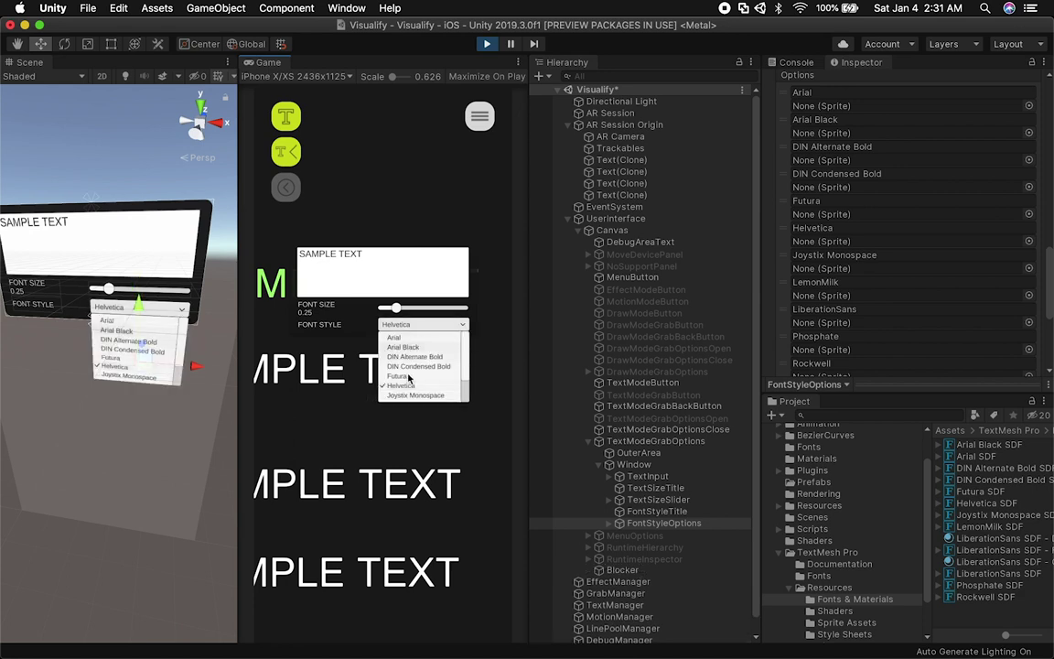
pyautogui.click(374, 358)
pyautogui.click(370, 374)
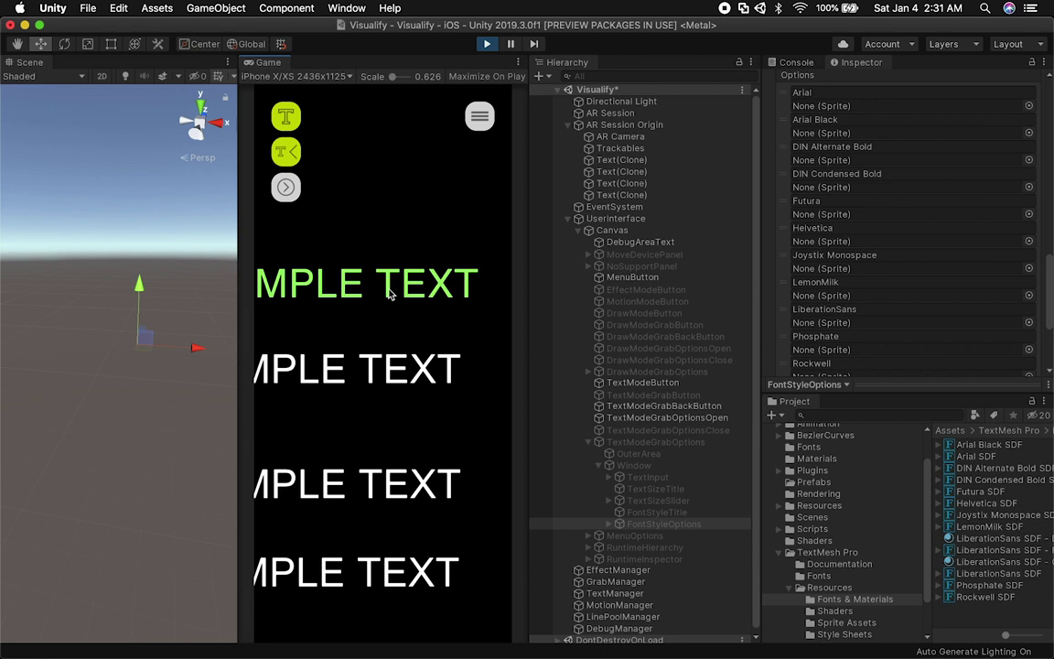
# - Leave and re-enter text grab mode, and move the green sample text slightly up and to the right
pyautogui.click(288, 153)
pyautogui.click(285, 152)
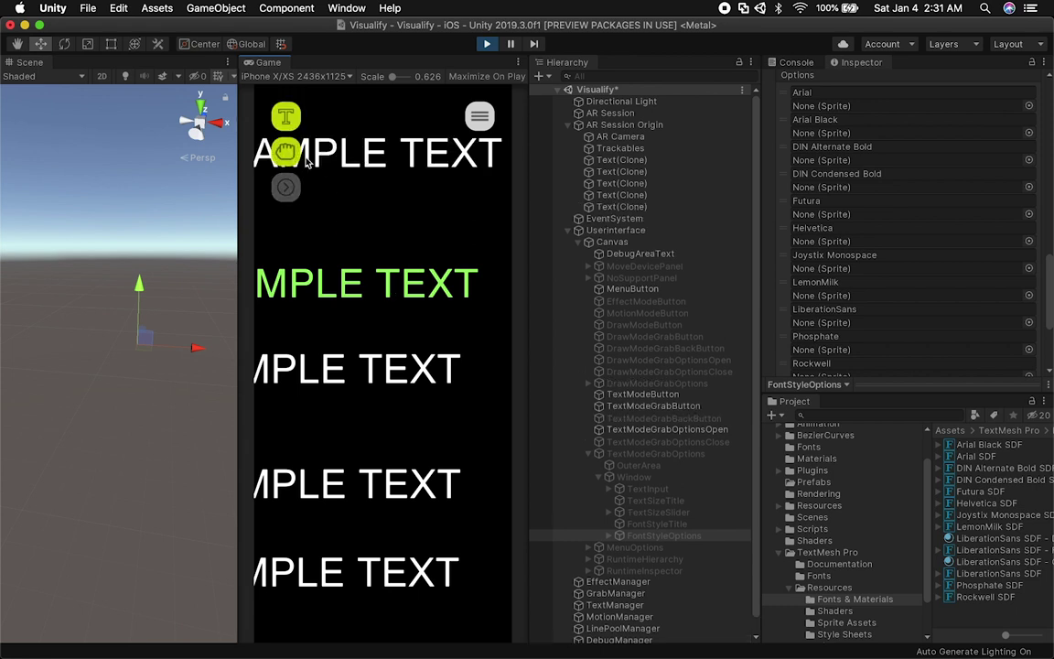
pyautogui.moveTo(348, 297)
pyautogui.mouseDown()
pyautogui.moveTo(380, 346)
pyautogui.moveTo(378, 290)
pyautogui.moveTo(341, 263)
pyautogui.mouseUp()
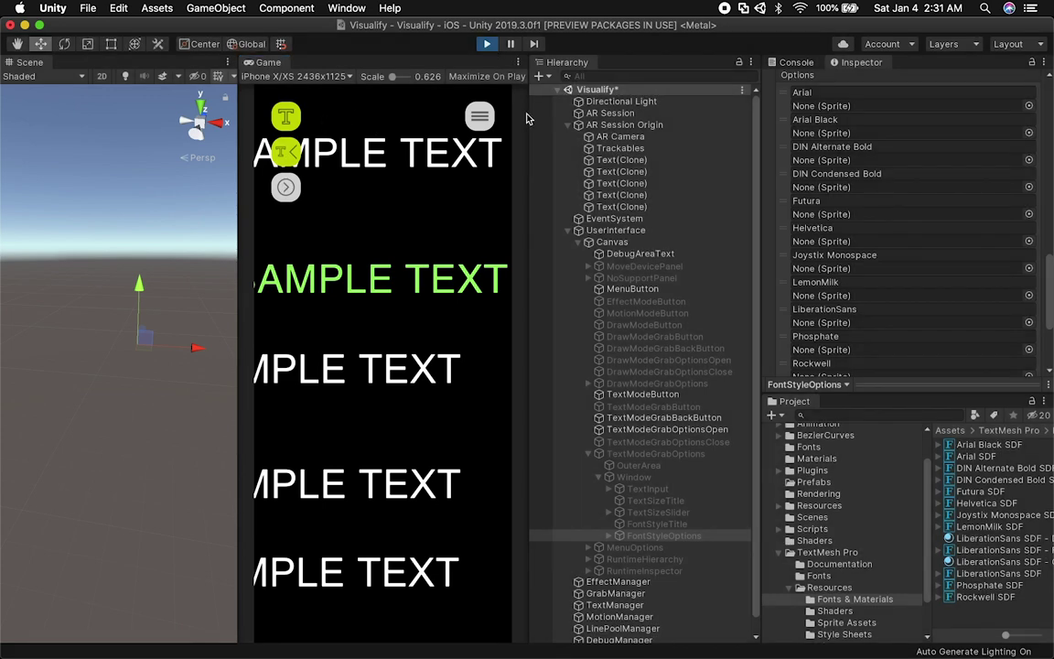
# - Stop play mode and open the Helvetica SDF font asset's name for editing
pyautogui.click(286, 187)
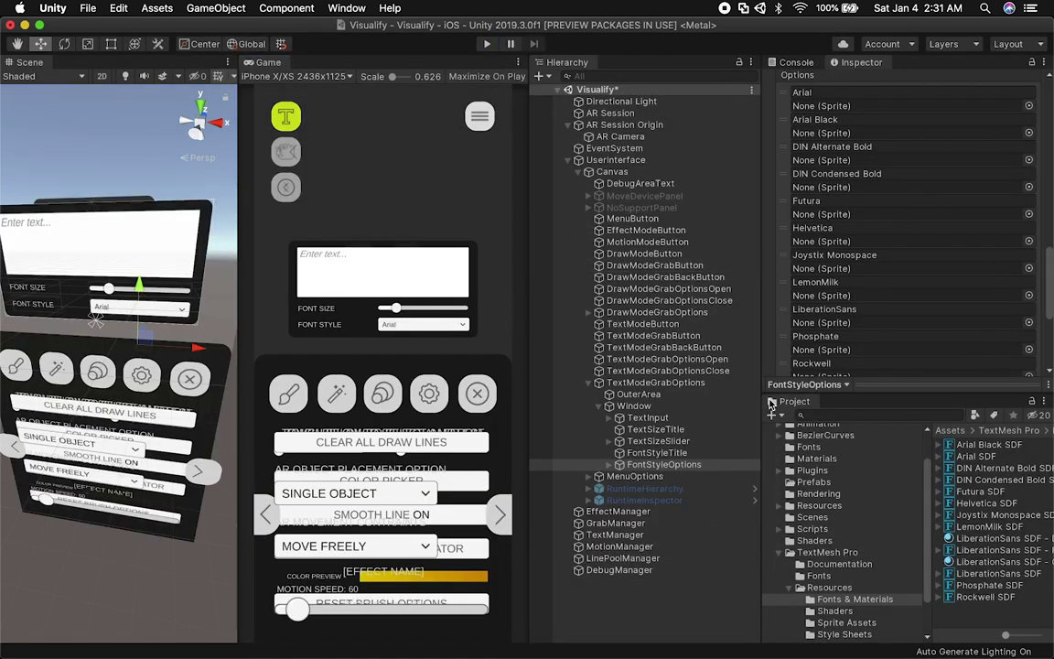
pyautogui.press('super+Tab')
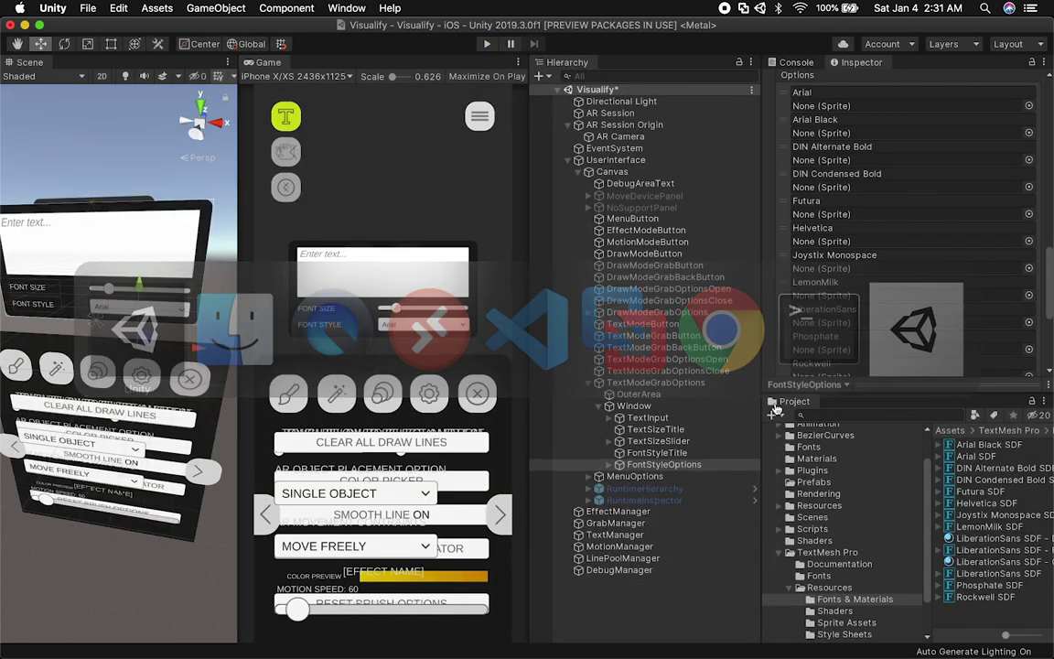
pyautogui.click(993, 538)
pyautogui.click(979, 491)
pyautogui.click(981, 504)
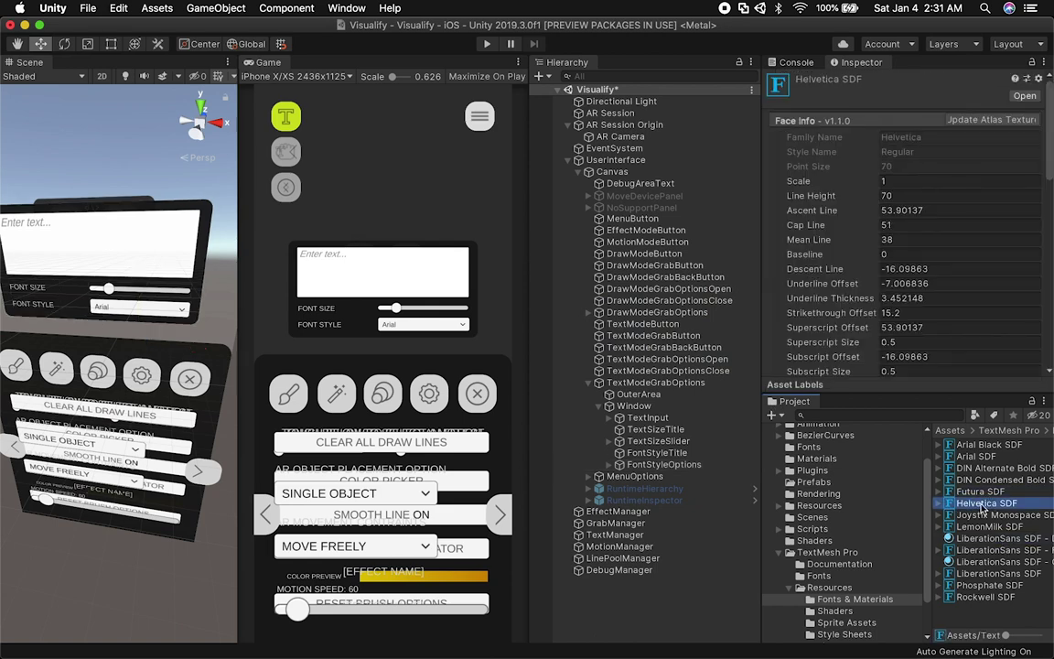
pyautogui.press('Return')
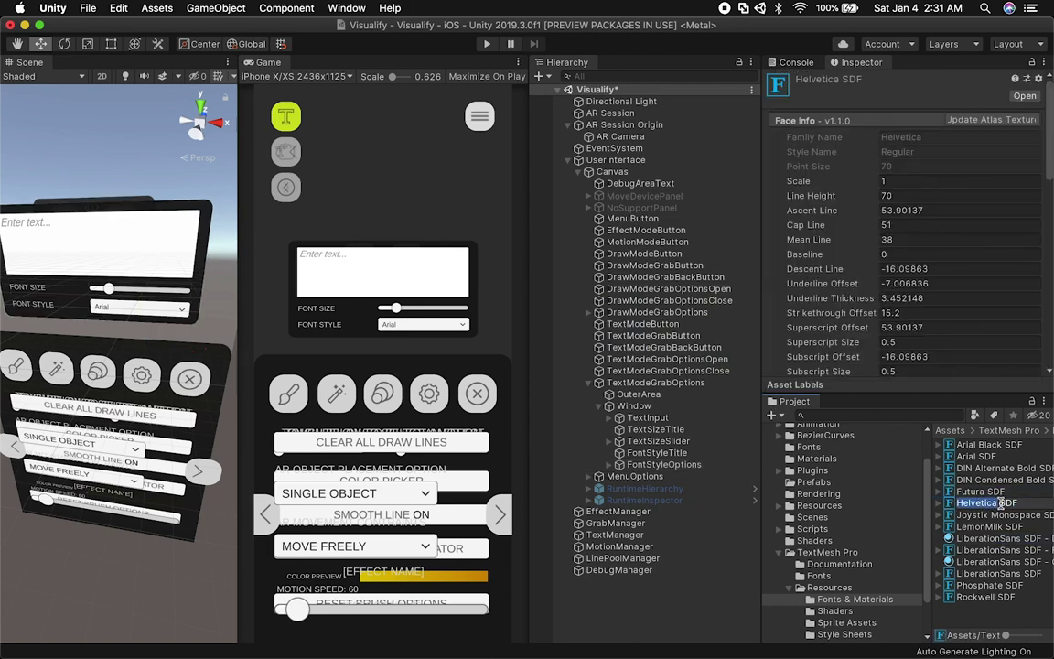
# - Paste a second Helvetica into the Helvetica option of FontStyleOptions and undo the paste
pyautogui.click(657, 314)
pyautogui.click(656, 453)
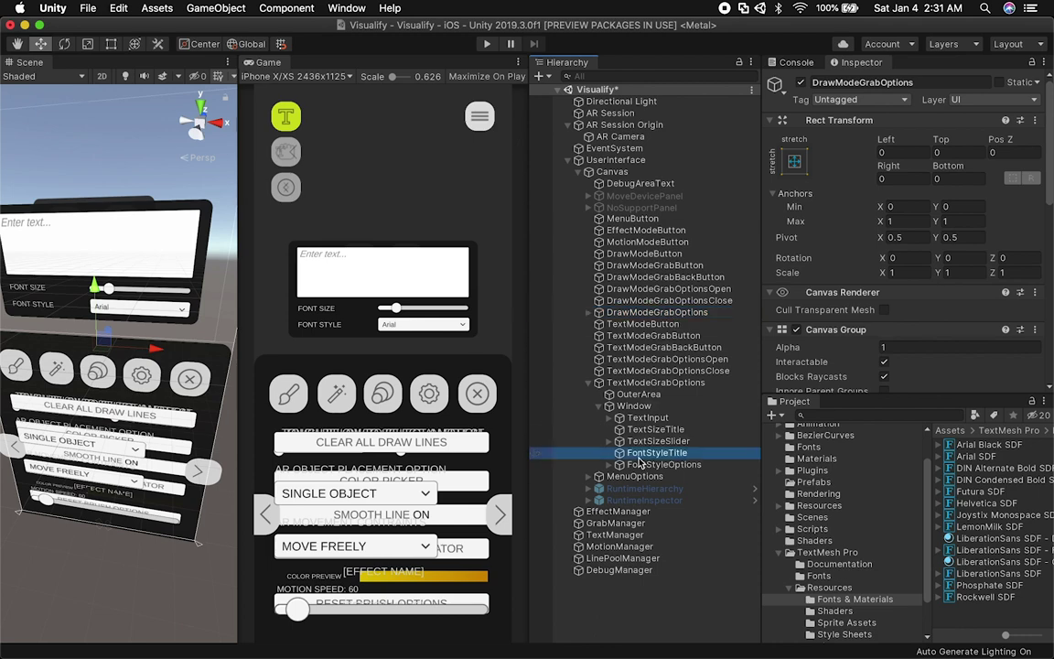
pyautogui.click(642, 464)
pyautogui.scroll(-10, 823, 229)
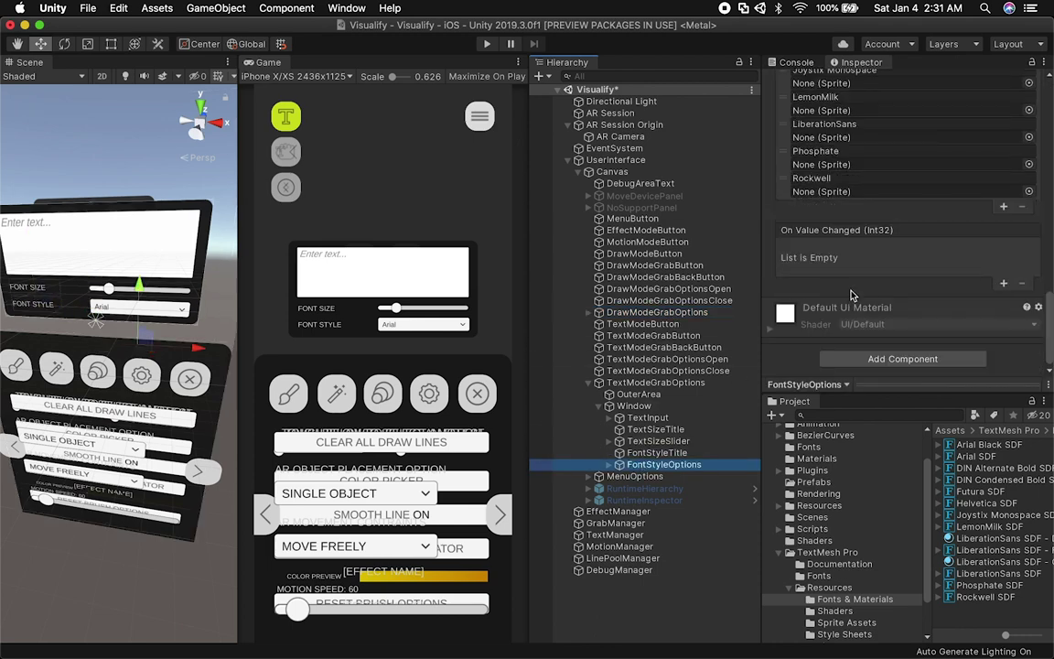
pyautogui.scroll(5, 861, 186)
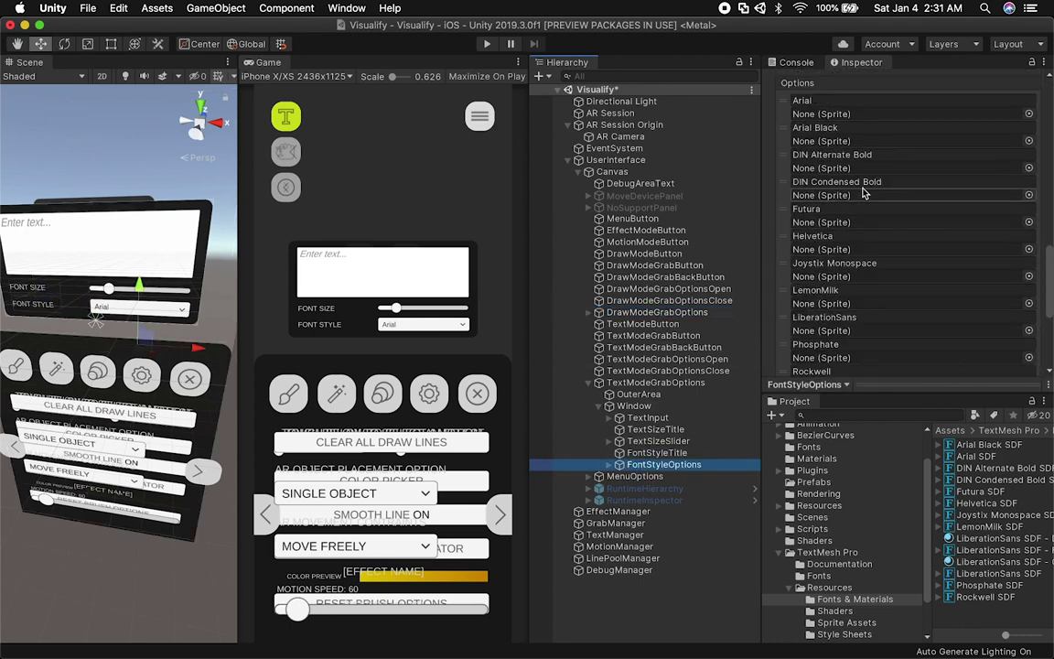
pyautogui.click(858, 236)
pyautogui.press('super+c')
pyautogui.press('Right')
pyautogui.press('super+v')
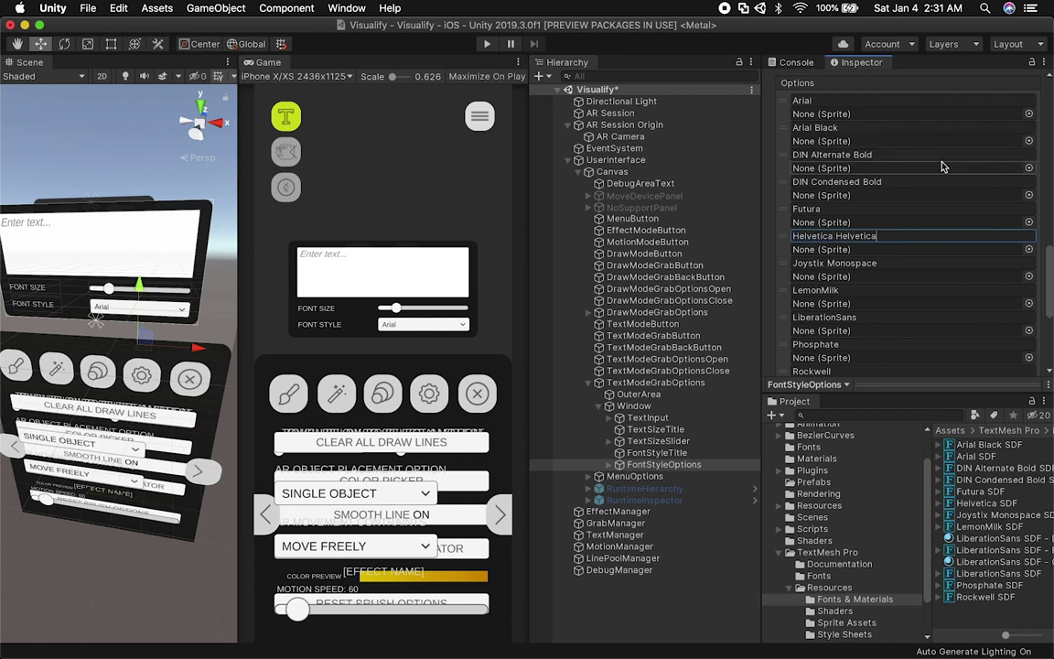
pyautogui.press('super+z')
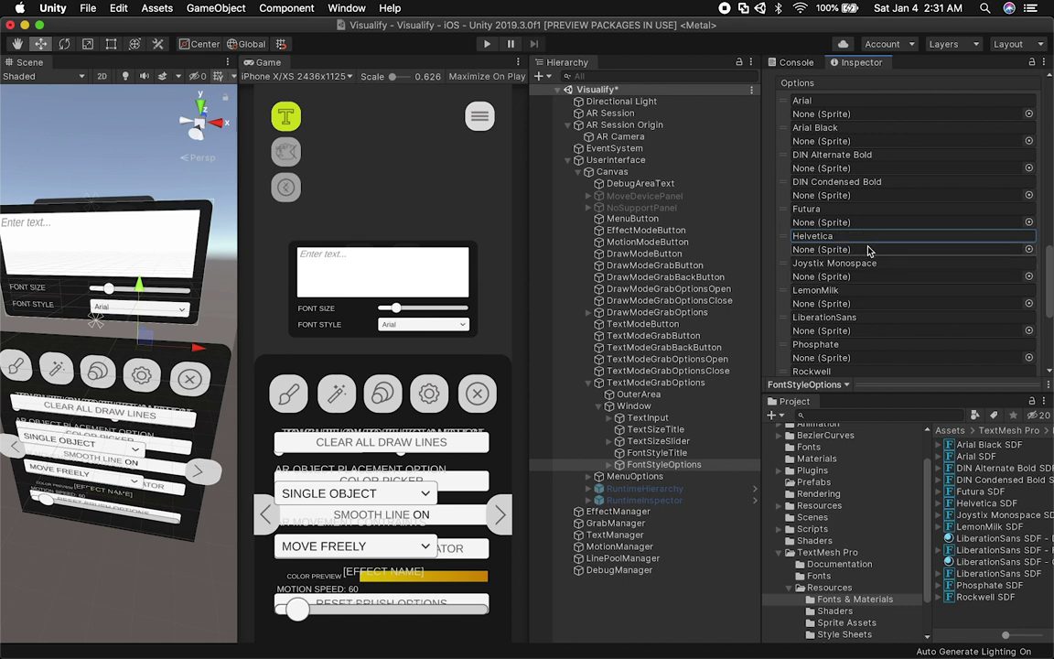
# - Save the scene and review the FontStyleOptions dropdown's list of font options
pyautogui.press('super+s')
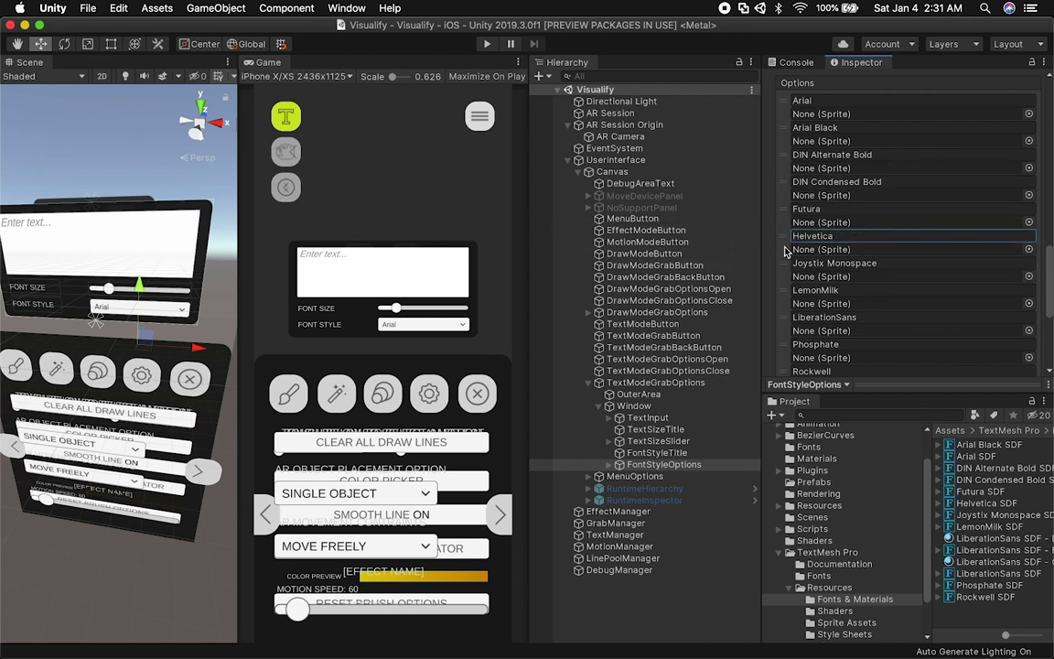
pyautogui.scroll(-3, 824, 262)
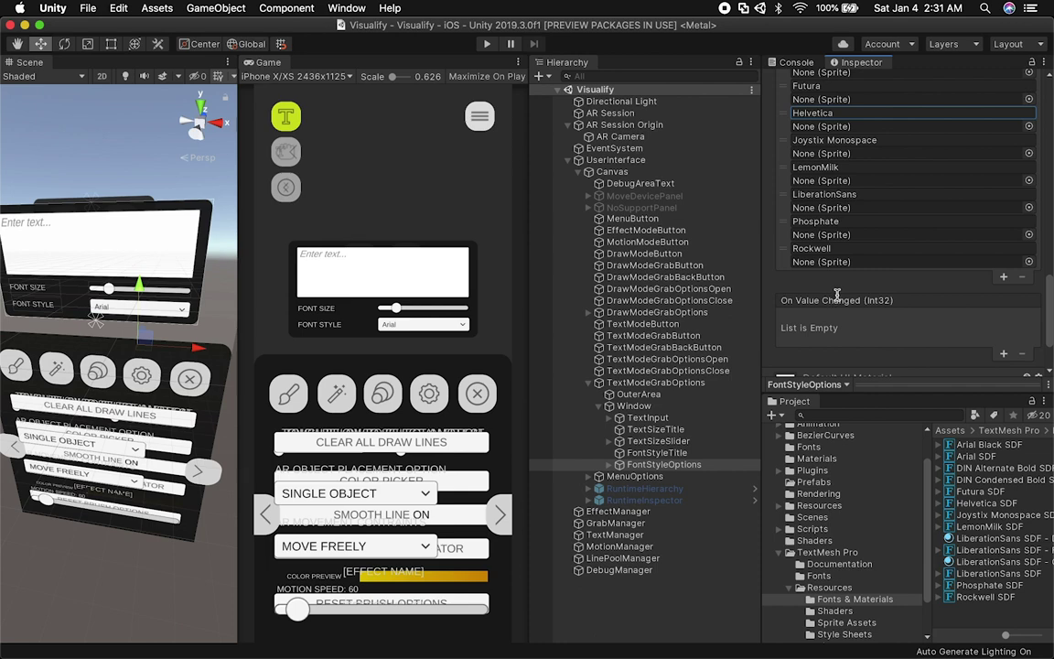
pyautogui.scroll(3, 822, 197)
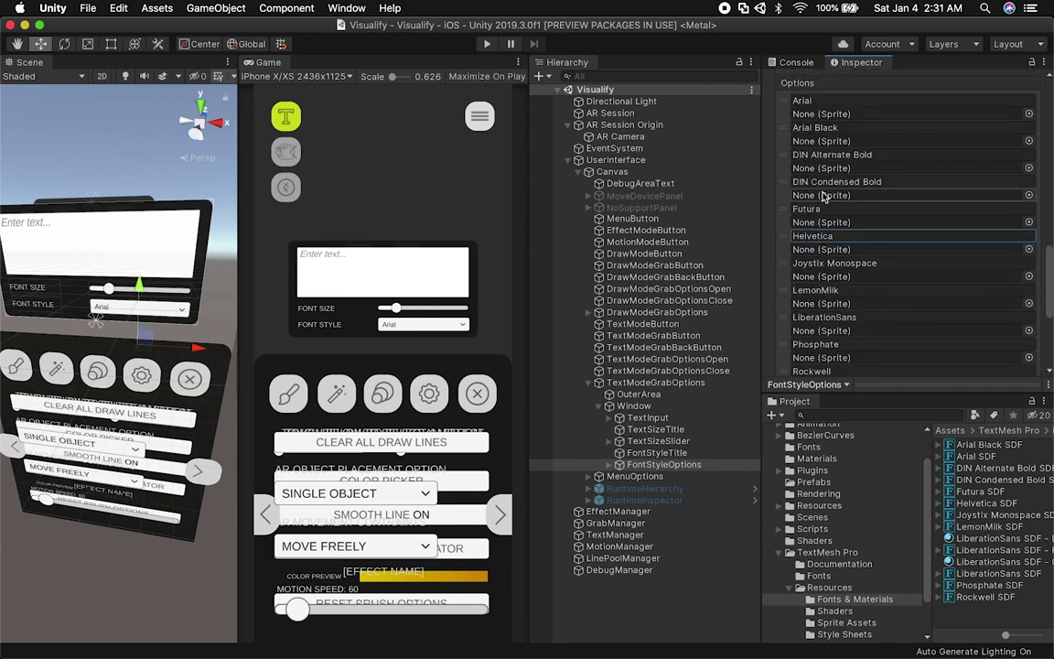
pyautogui.scroll(1, 823, 197)
pyautogui.press('super+Tab')
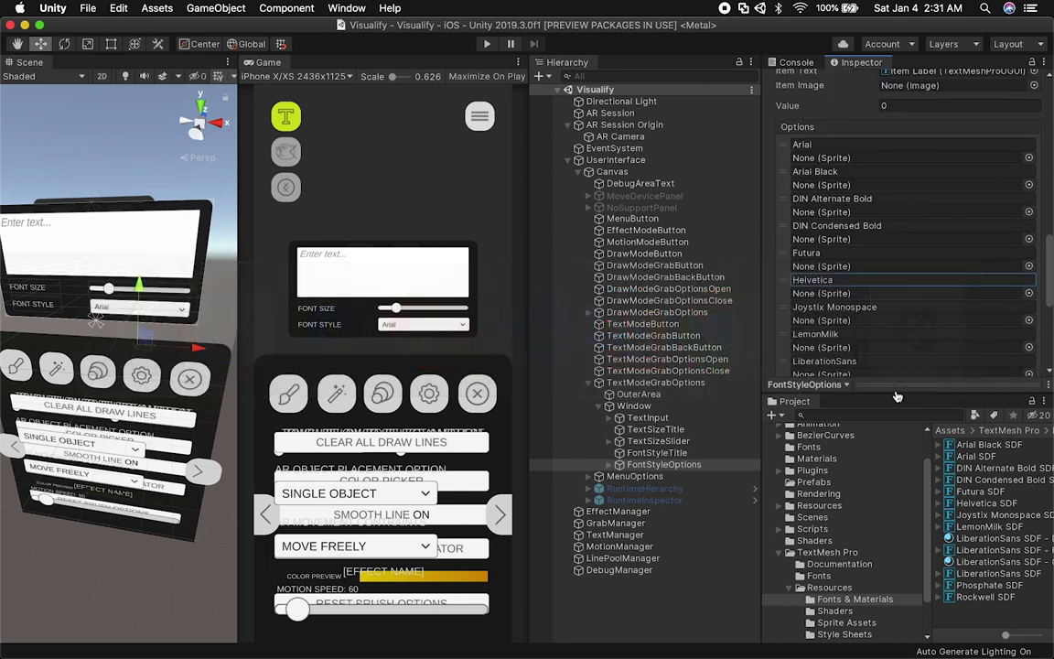
# - Delete the Helvetica SDF font asset and the Helvetica font in the project's Fonts folder
pyautogui.click(977, 505)
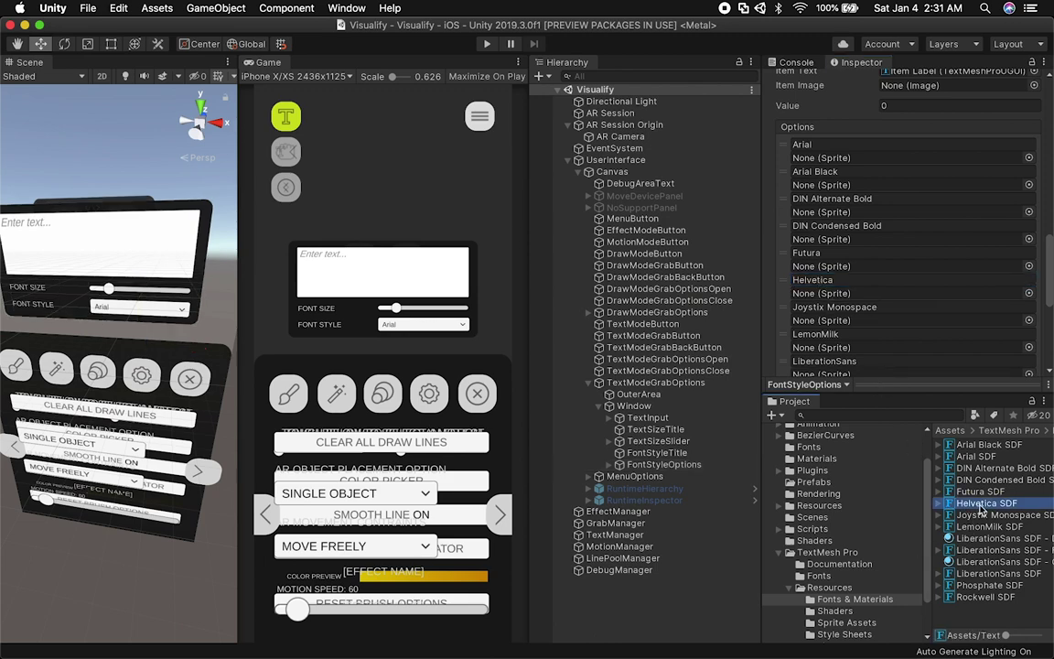
pyautogui.press('super+BackSpace')
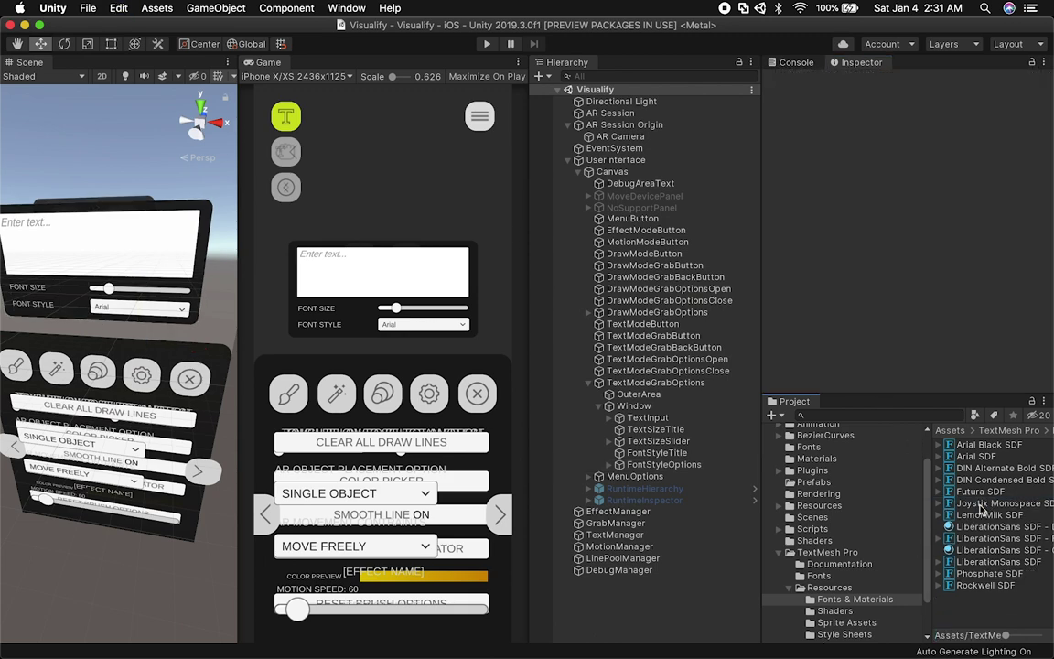
pyautogui.click(822, 447)
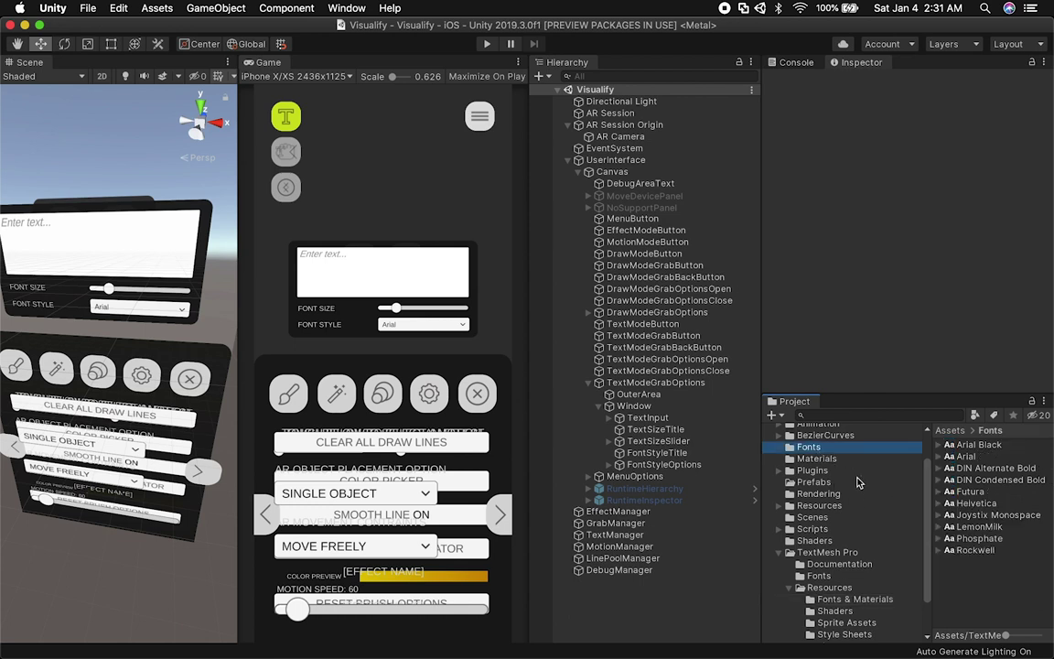
pyautogui.click(977, 503)
pyautogui.press('super+BackSpace')
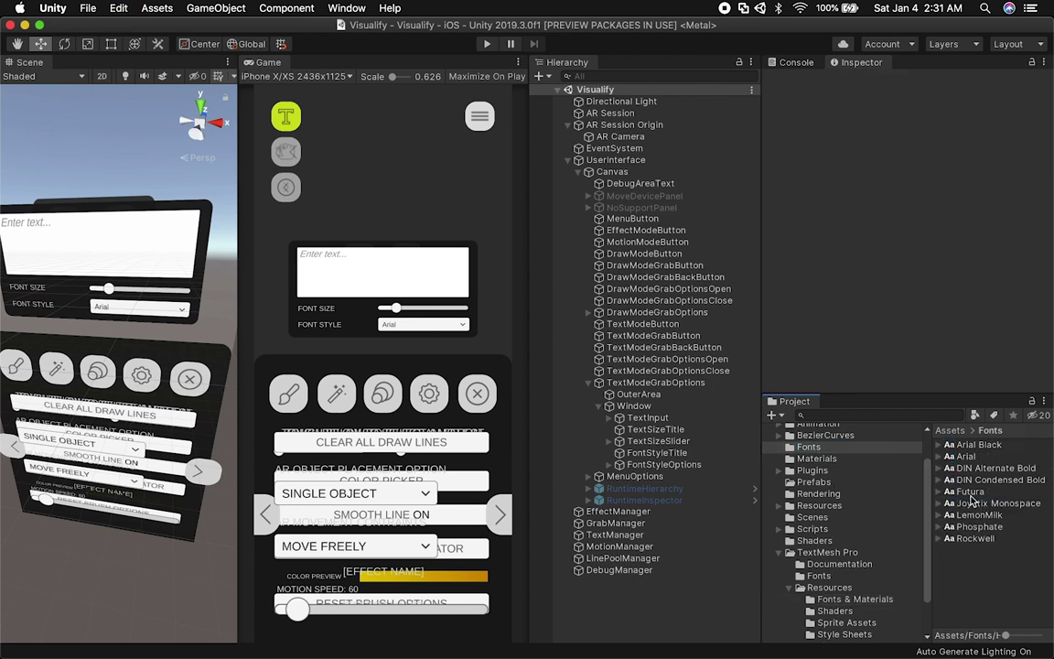
# - Switch to Font Book, preview a few computer fonts such as Georgia, and select Gill Sans
pyautogui.press('super+Tab')
pyautogui.press('super+space')
pyautogui.write('fon')
pyautogui.press('Return')
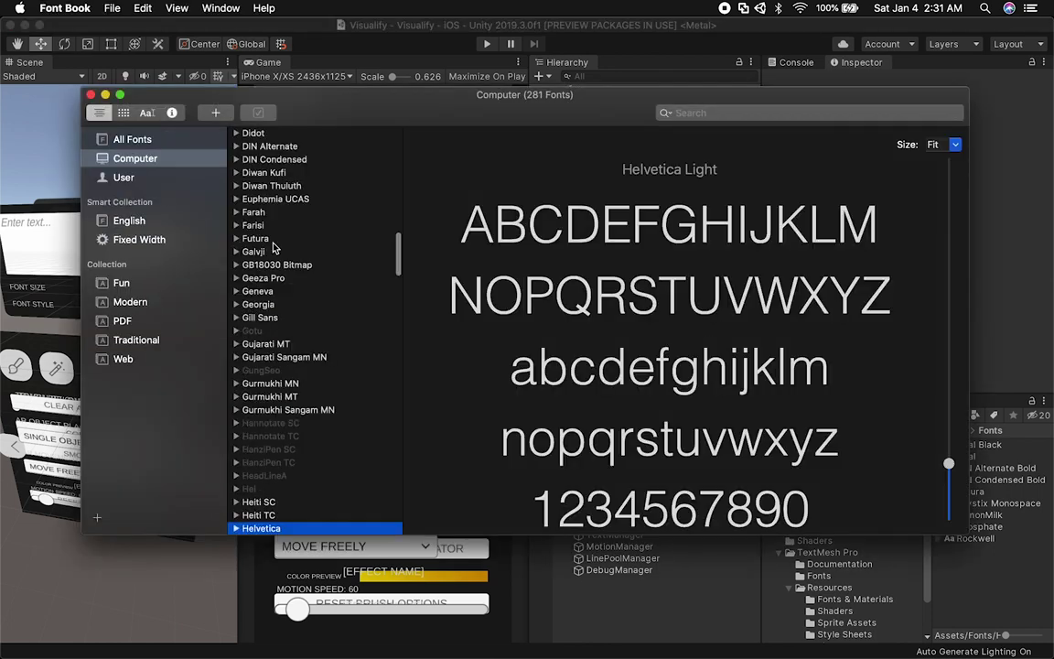
pyautogui.click(261, 239)
pyautogui.click(266, 277)
pyautogui.click(263, 303)
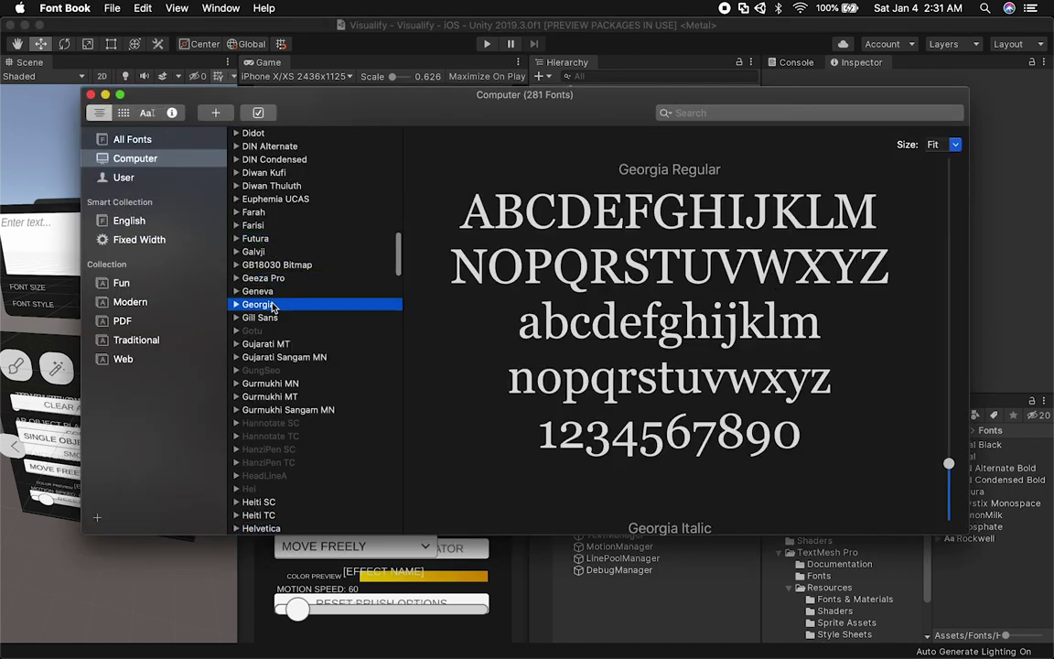
pyautogui.click(265, 318)
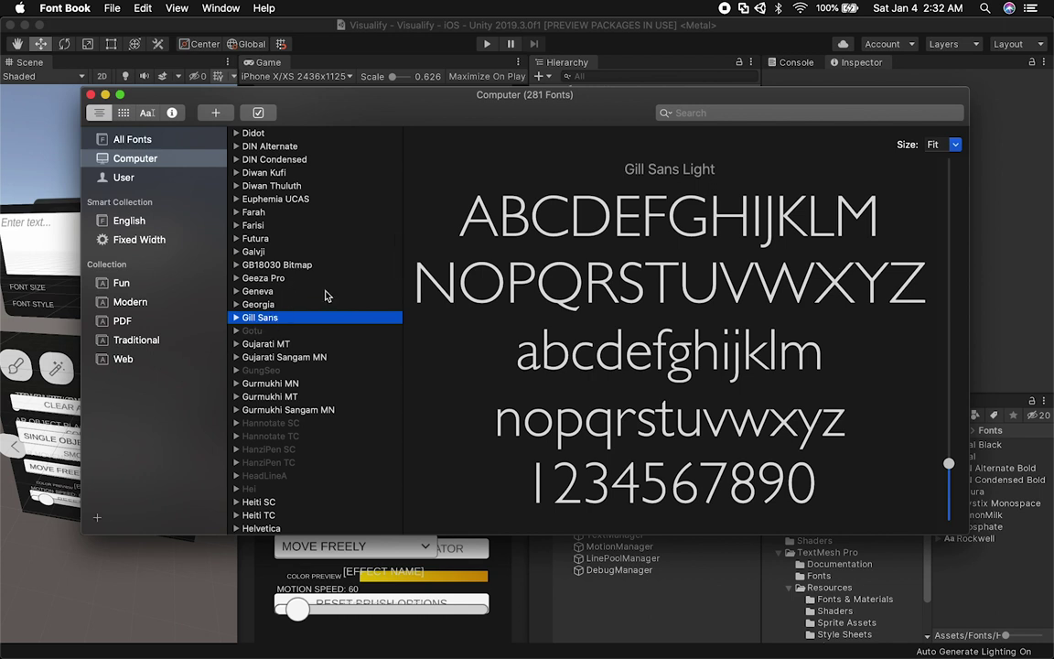
# - Reveal the Gill Sans font's file in Finder
pyautogui.rightClick(306, 322)
pyautogui.click(275, 319)
pyautogui.rightClick(275, 320)
pyautogui.click(304, 417)
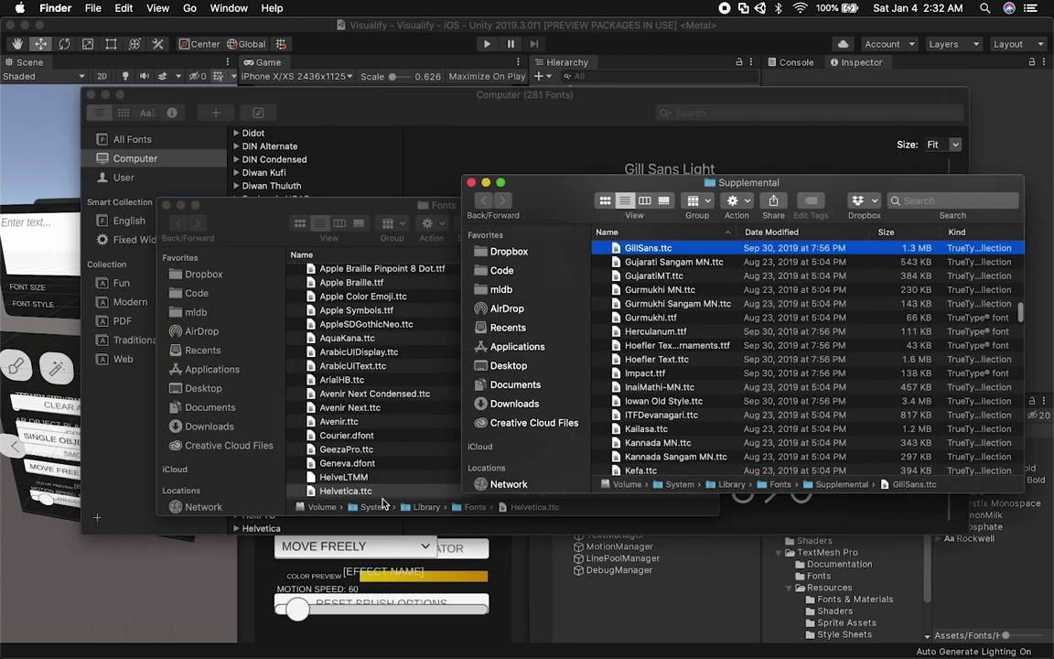
# - Import GillSans.ttc from the Supplemental folder in Finder into the Unity project's Fonts folder
pyautogui.rightClick(645, 249)
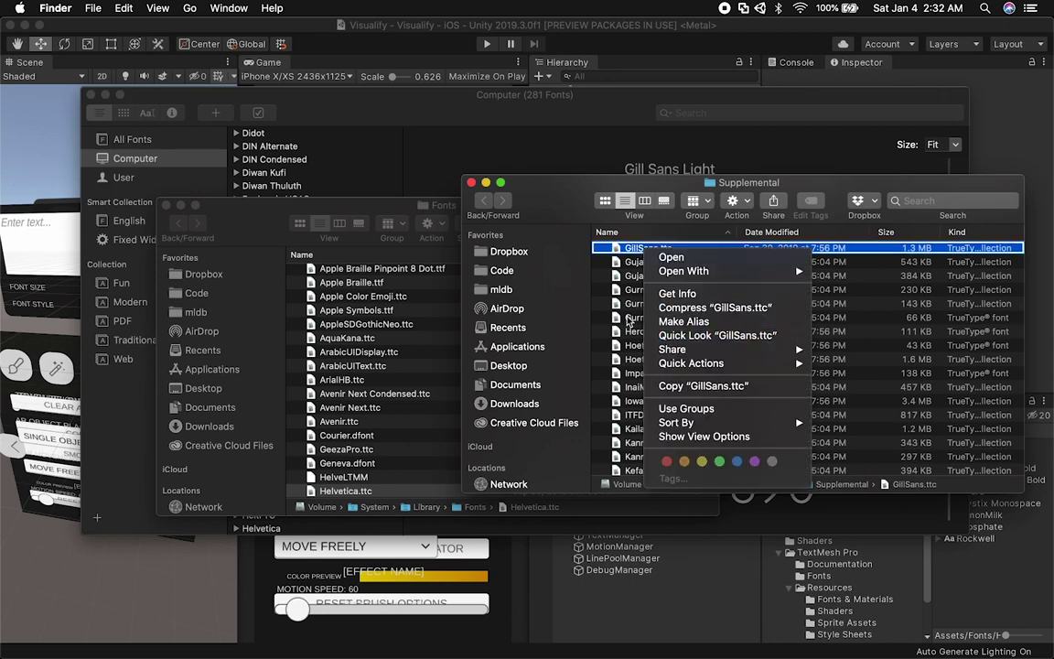
pyautogui.click(567, 290)
pyautogui.click(642, 36)
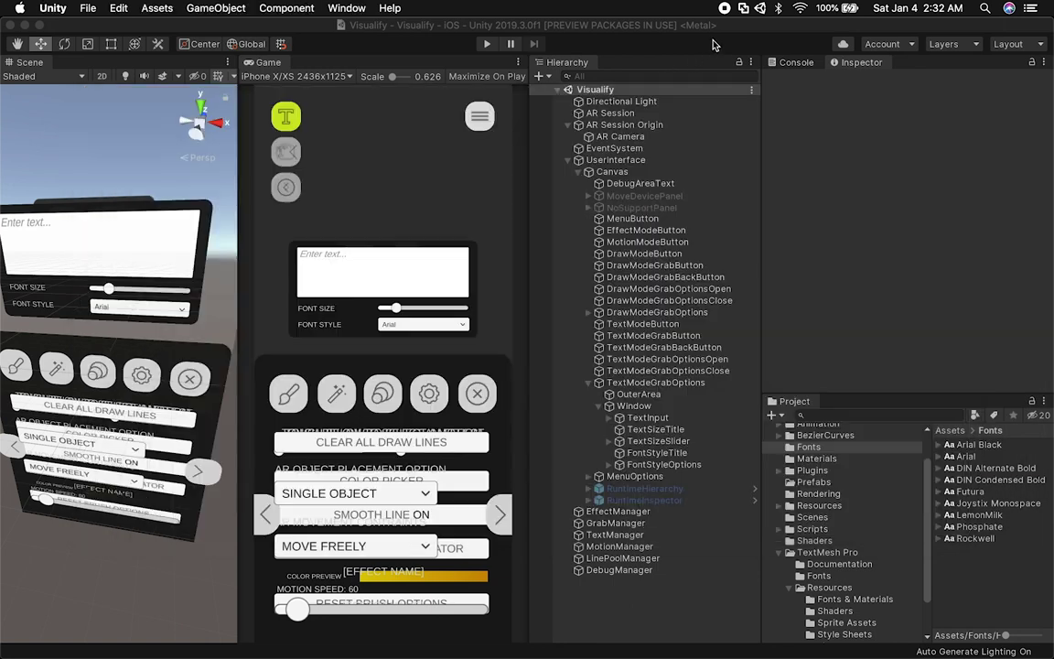
pyautogui.press('super+Tab')
pyautogui.moveTo(469, 247); pyautogui.dragTo(1023, 581)
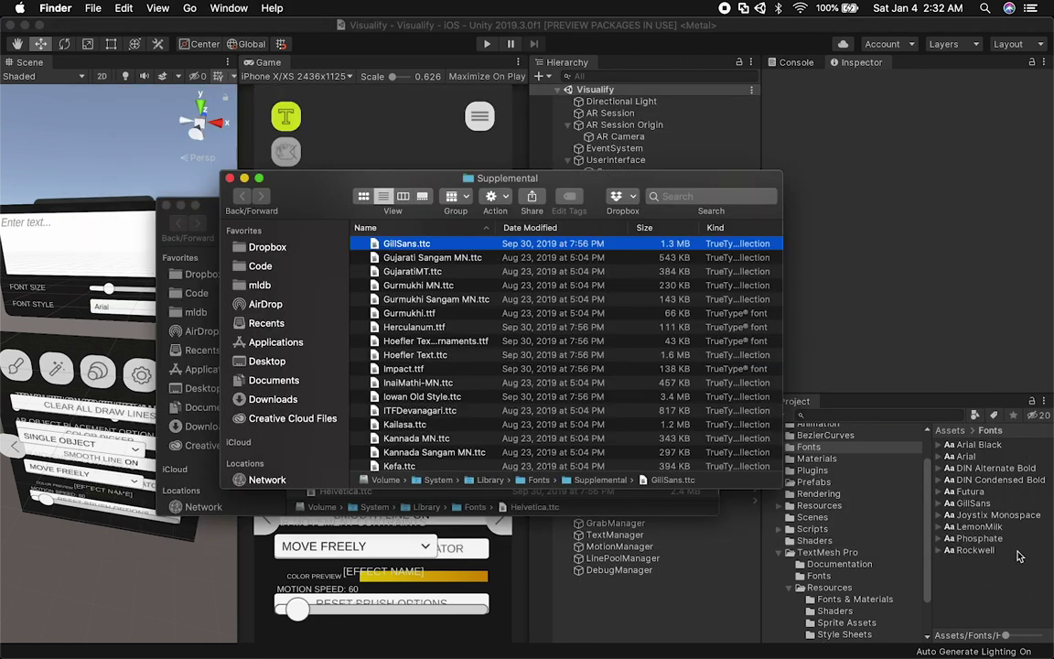
# - Return to Unity and open TextMeshPro's Font Asset Creator
pyautogui.click(906, 271)
pyautogui.click(287, 8)
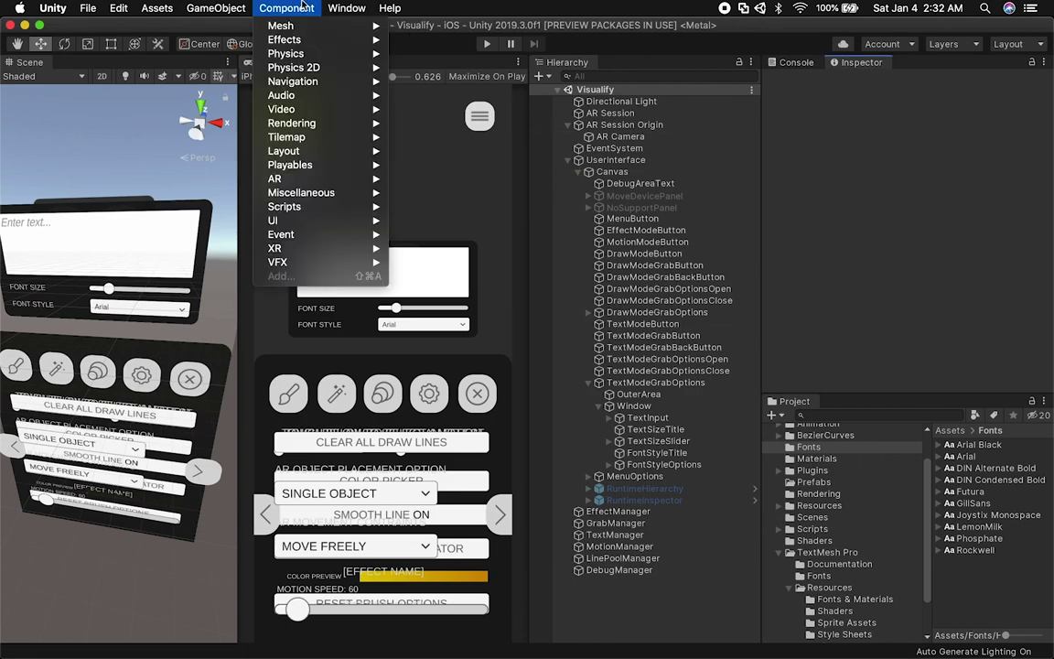
pyautogui.moveTo(347, 8)
pyautogui.moveTo(366, 157)
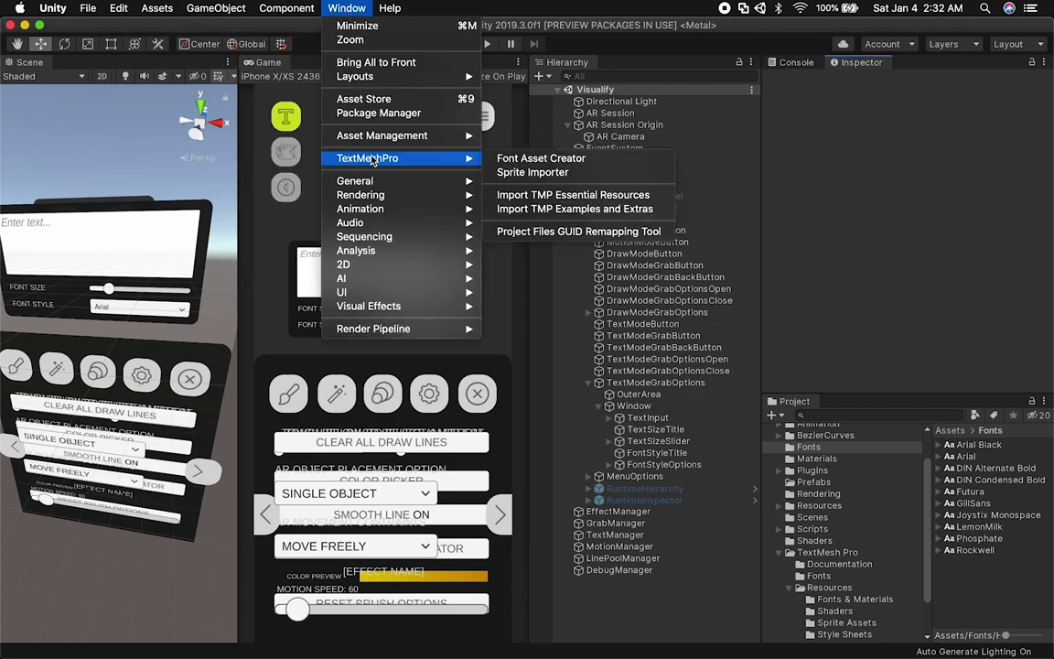
pyautogui.click(541, 158)
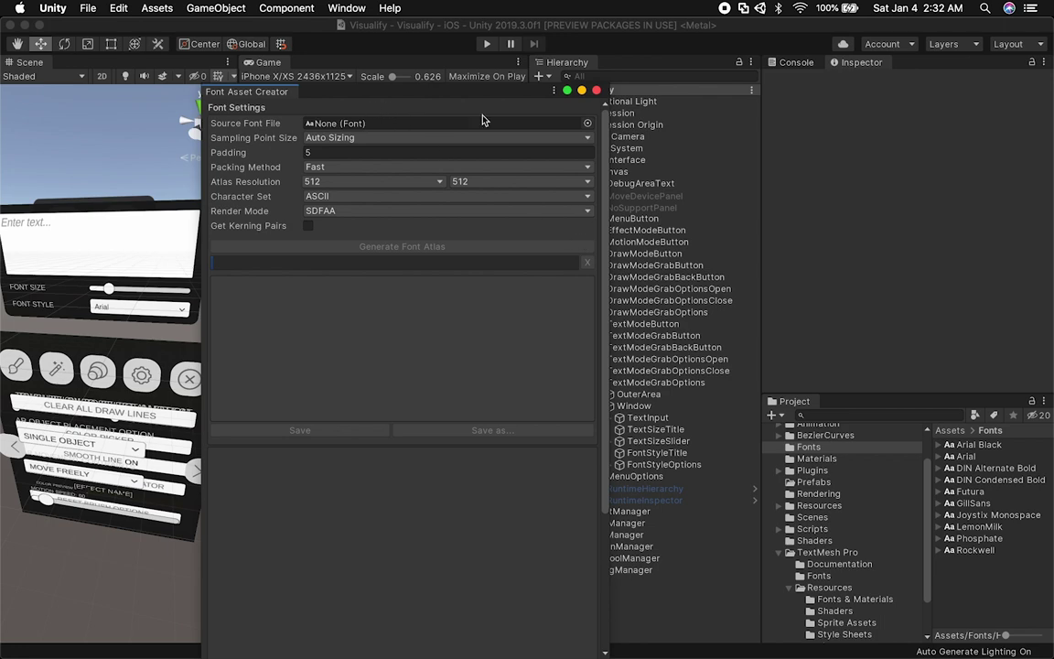
# - Set the source font file to GillSans and generate its font atlas
pyautogui.click(588, 124)
pyautogui.moveTo(628, 226); pyautogui.dragTo(345, 191)
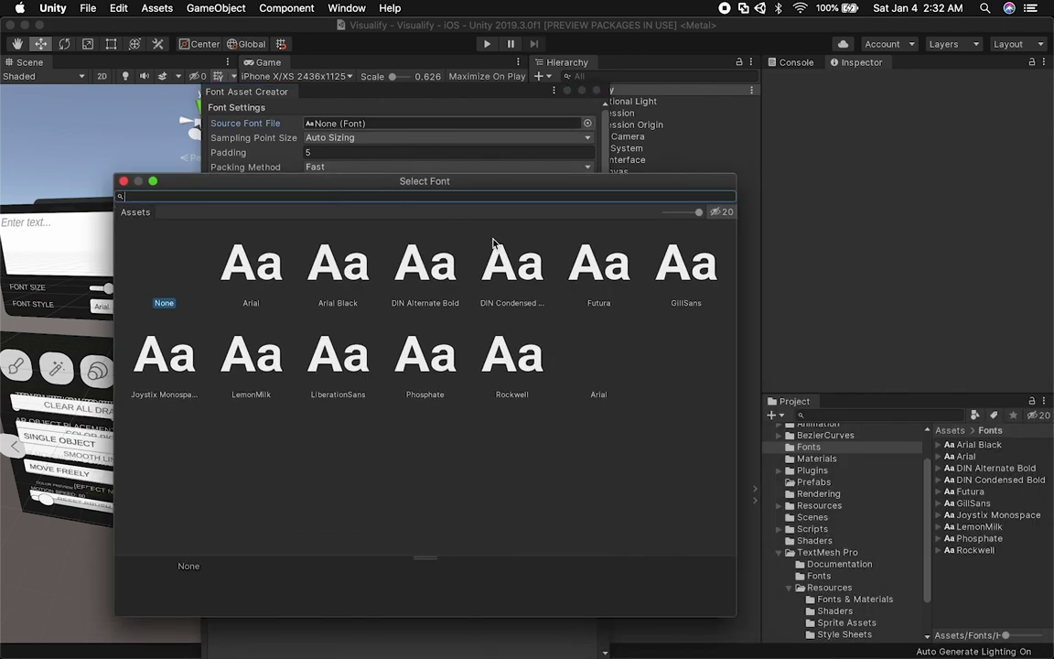
pyautogui.doubleClick(686, 265)
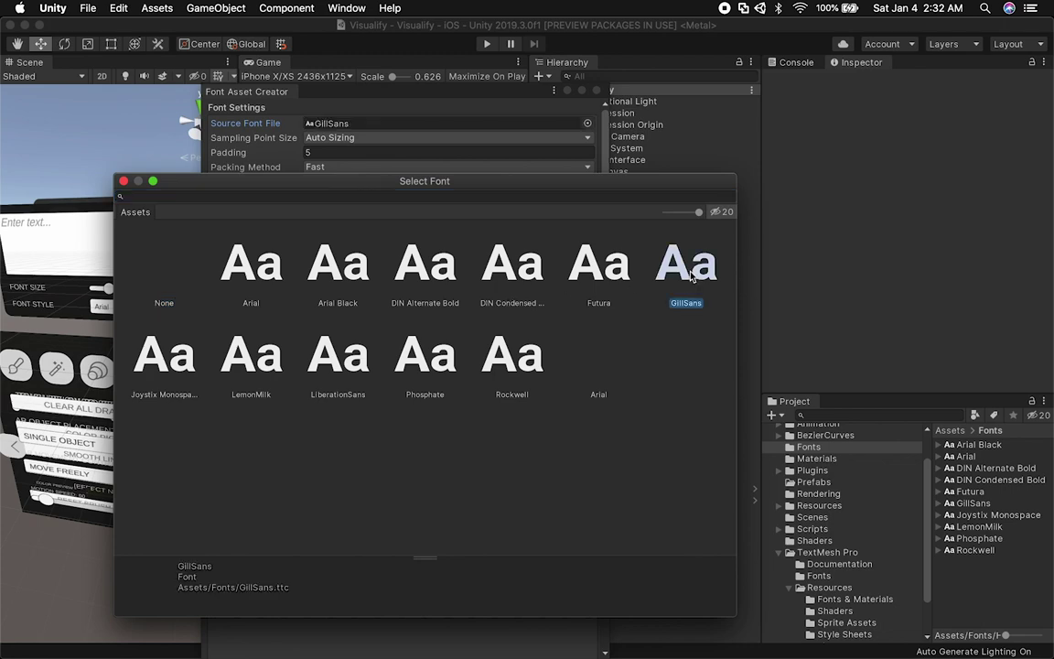
pyautogui.click(374, 247)
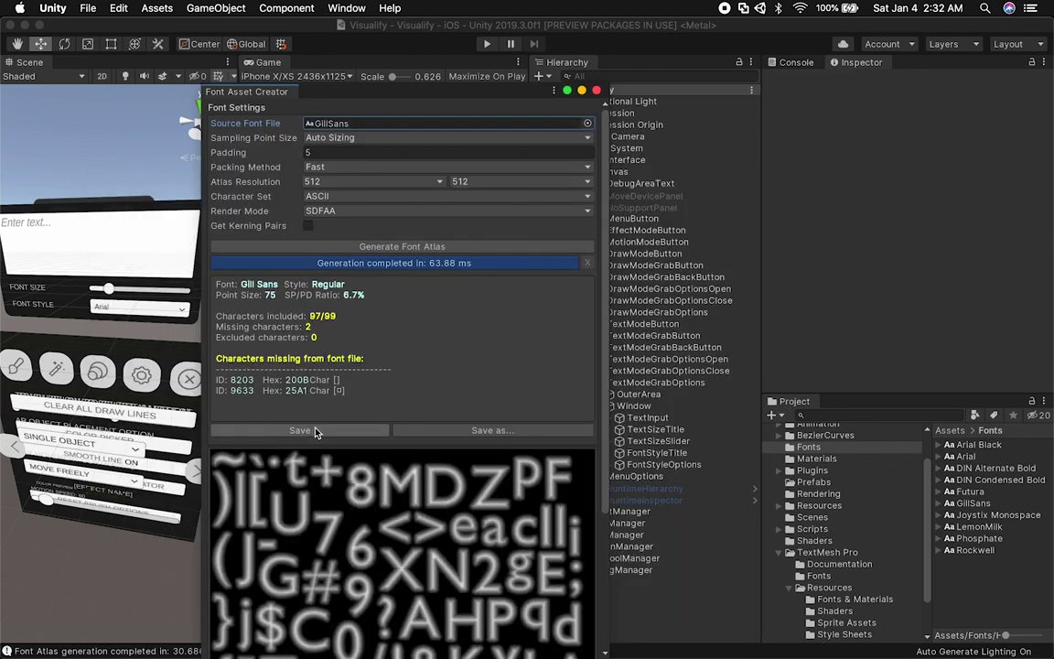
# - Save the font asset as GillSans SDF in TextMesh Pro's Resources/Fonts & Materials folder and close the Font Asset Creator
pyautogui.click(407, 430)
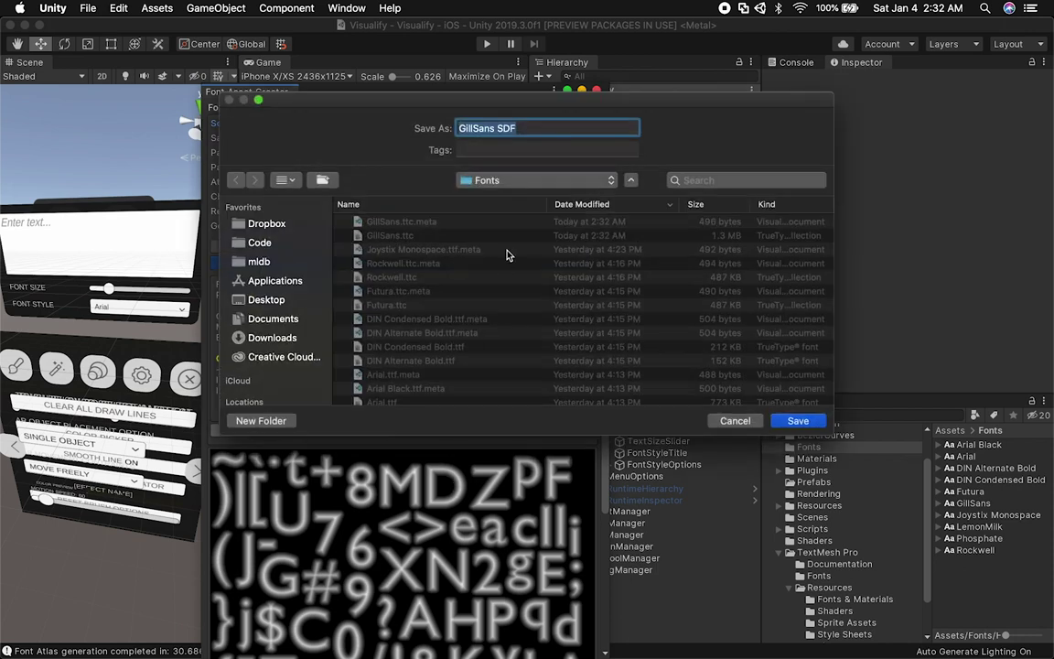
pyautogui.click(489, 181)
pyautogui.click(509, 198)
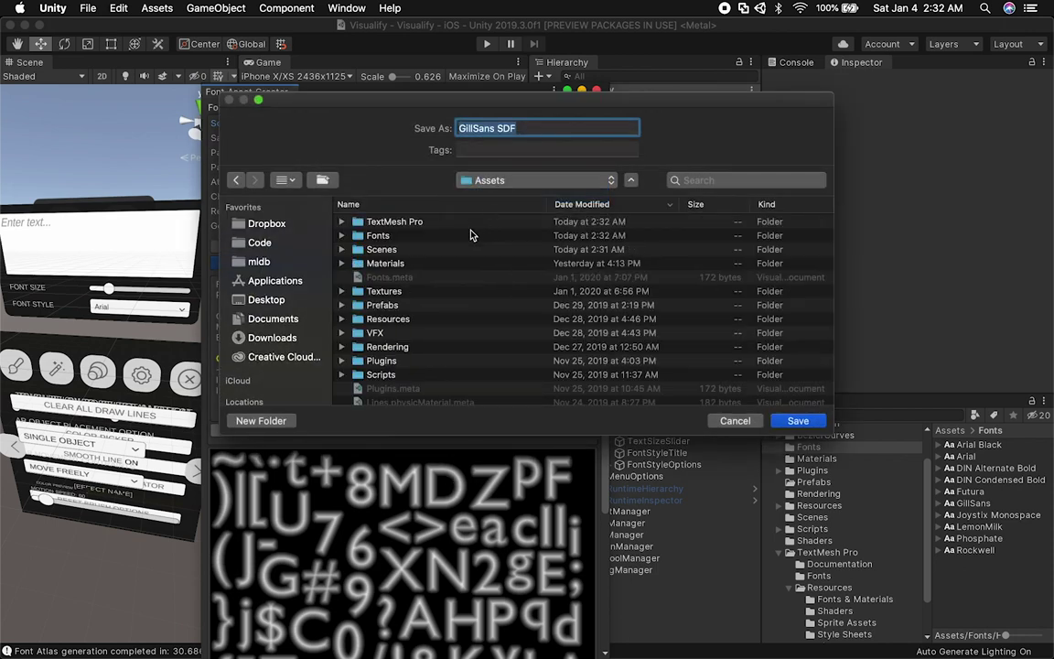
pyautogui.doubleClick(416, 222)
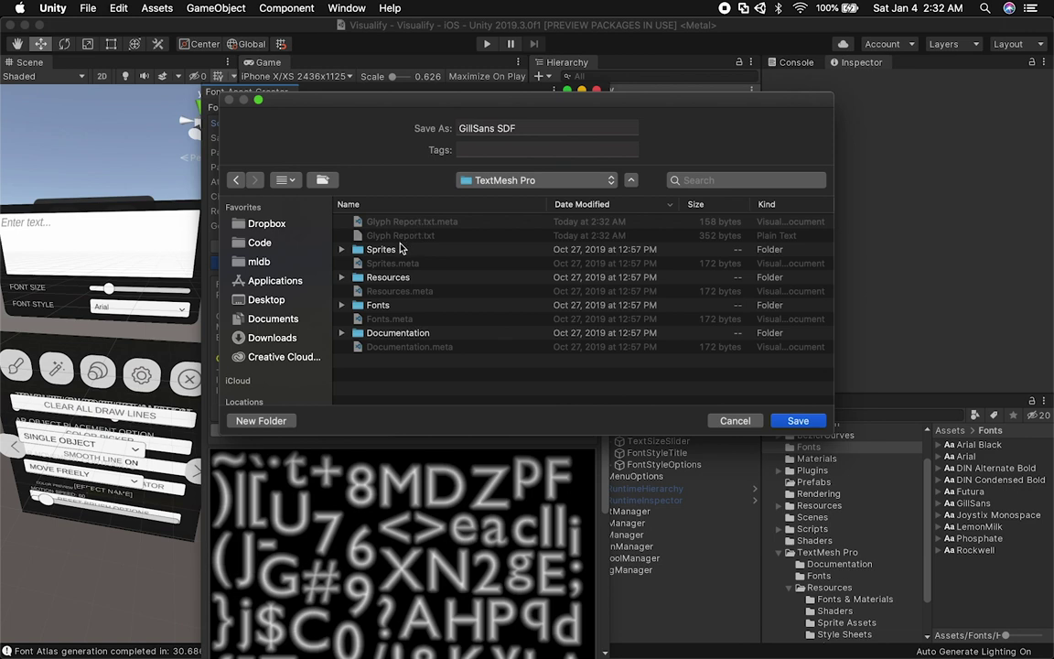
pyautogui.doubleClick(375, 277)
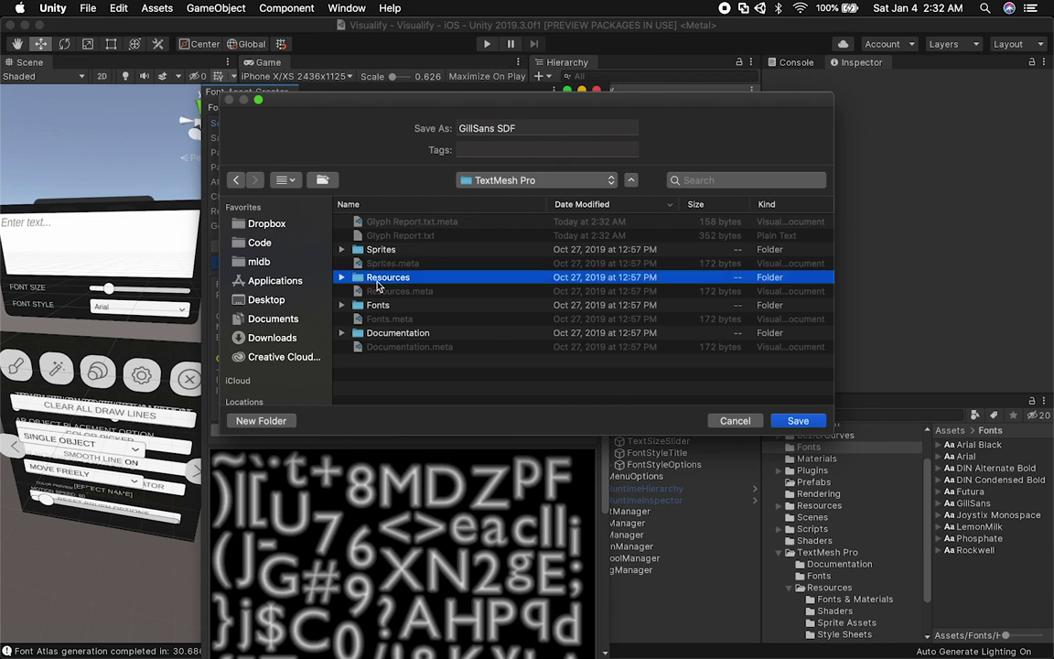
pyautogui.doubleClick(401, 222)
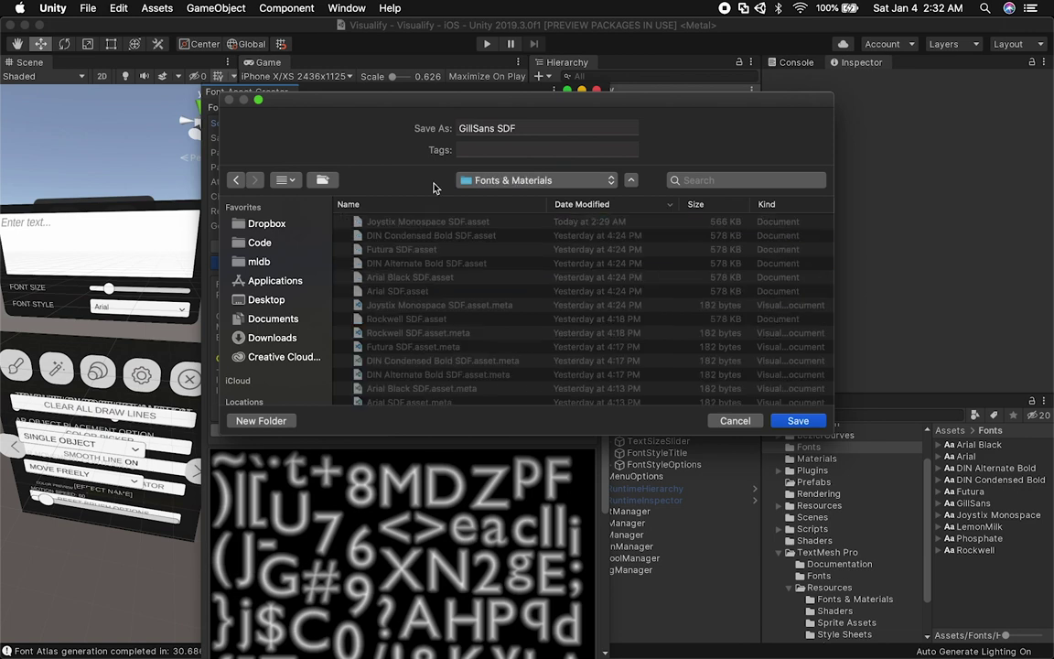
pyautogui.doubleClick(478, 128)
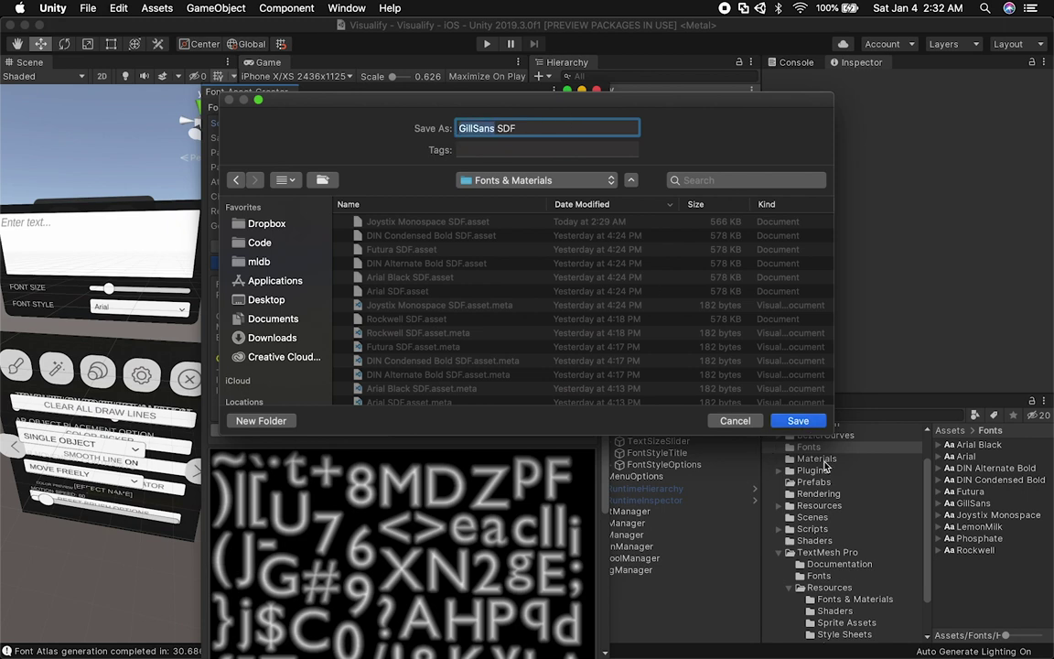
pyautogui.press('Return')
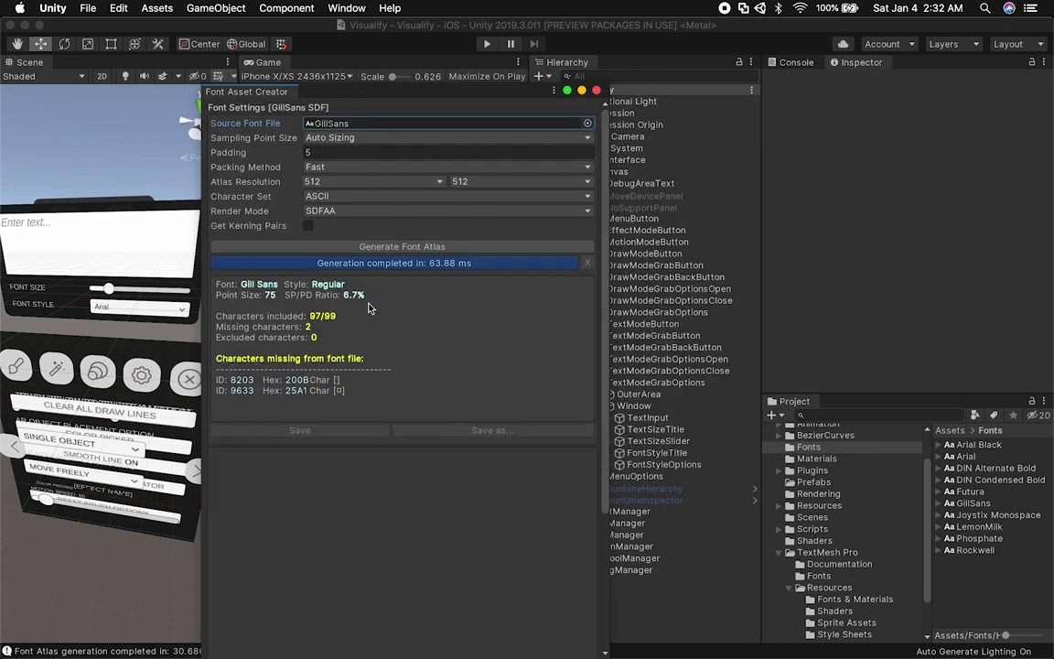
pyautogui.click(597, 93)
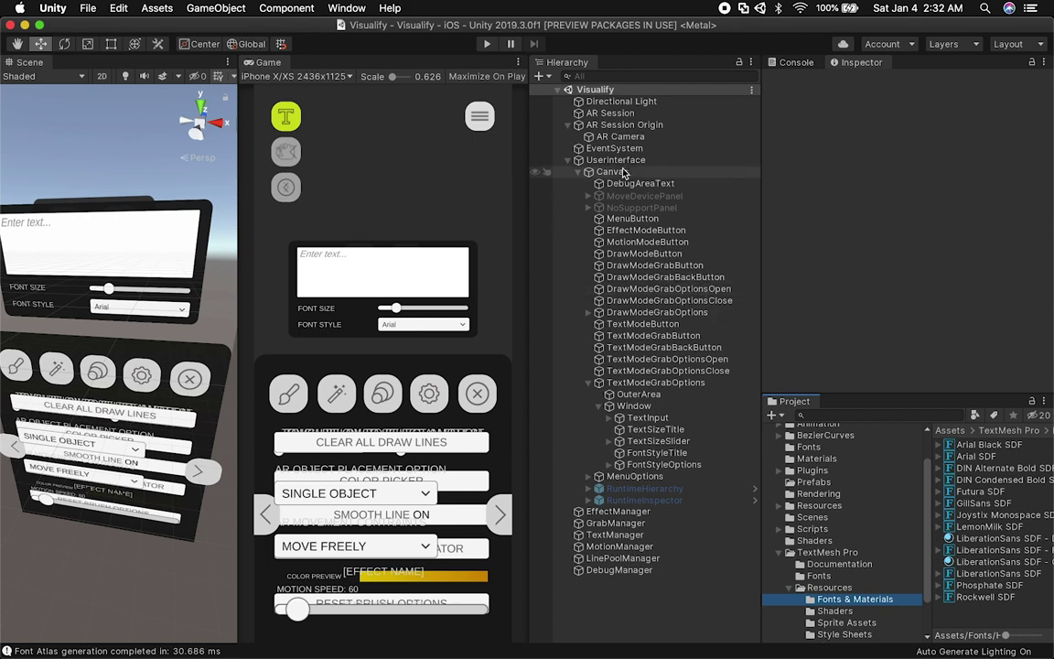
# - Rename the Helvetica option of the FontStyleOptions dropdown to GillSans
pyautogui.click(664, 464)
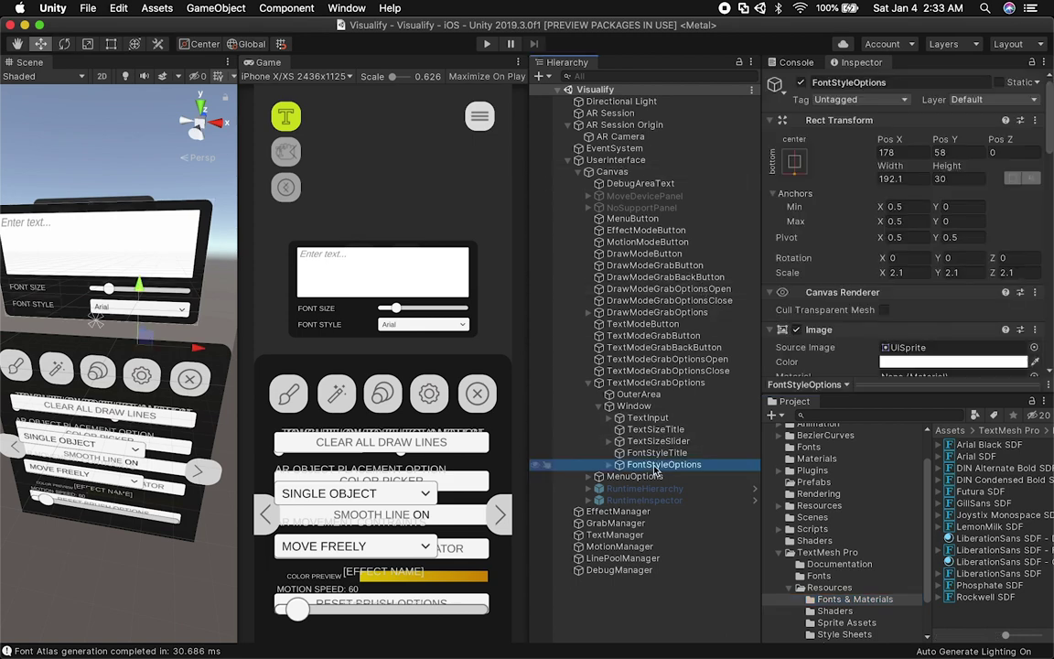
pyautogui.scroll(-1, 793, 264)
pyautogui.scroll(-15, 792, 265)
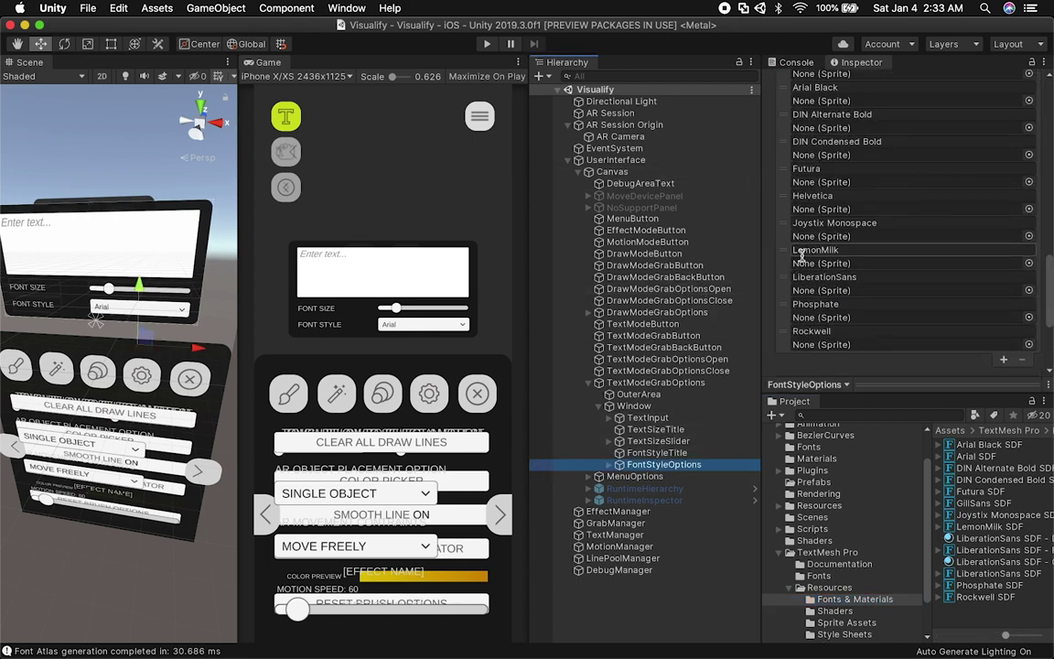
pyautogui.click(856, 196)
pyautogui.click(857, 195)
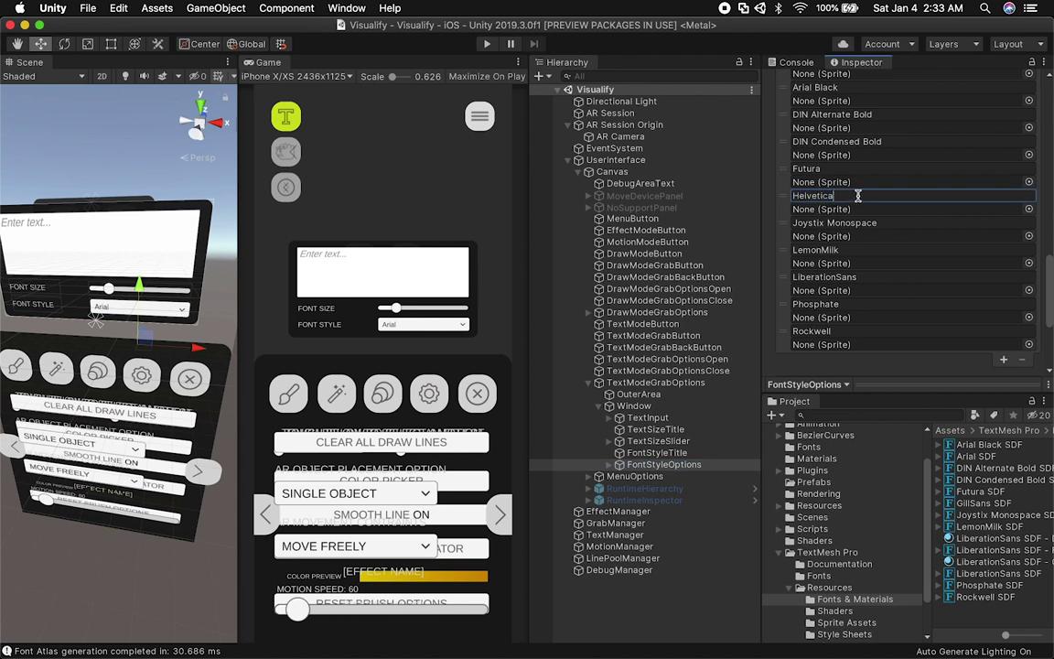
pyautogui.doubleClick(858, 195)
pyautogui.write('GillSans')
# - Save the scene and start Play mode to test the updated font style dropdown
pyautogui.press('super+s')
pyautogui.press('super+p')
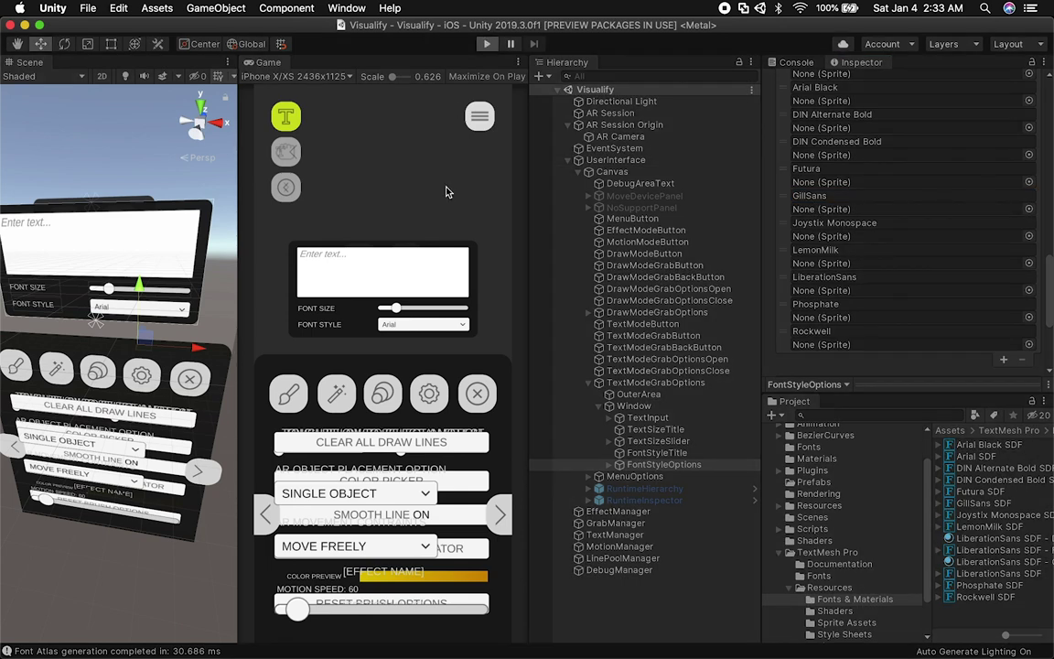